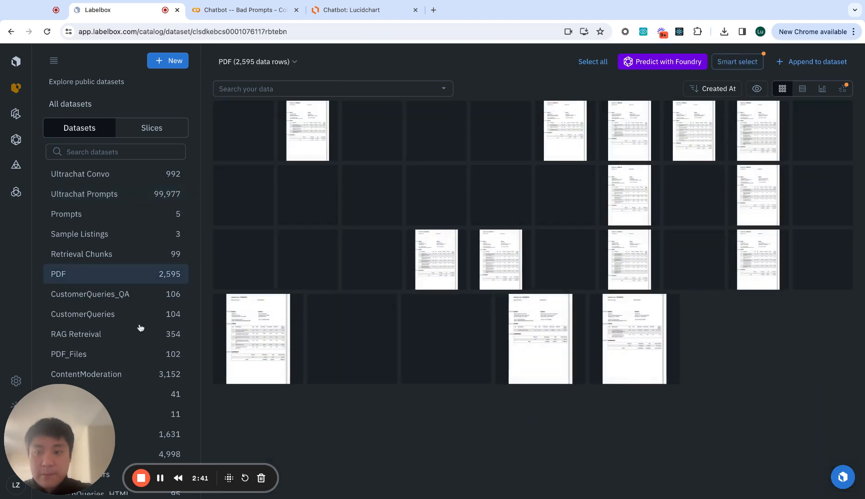
Step: Look through the Camry and SearchQueries_HTML datasets in the catalog to preview their data rows
scroll(139, 326, down, 2)
click(130, 383)
scroll(133, 385, down, 2)
scroll(134, 385, down, 2)
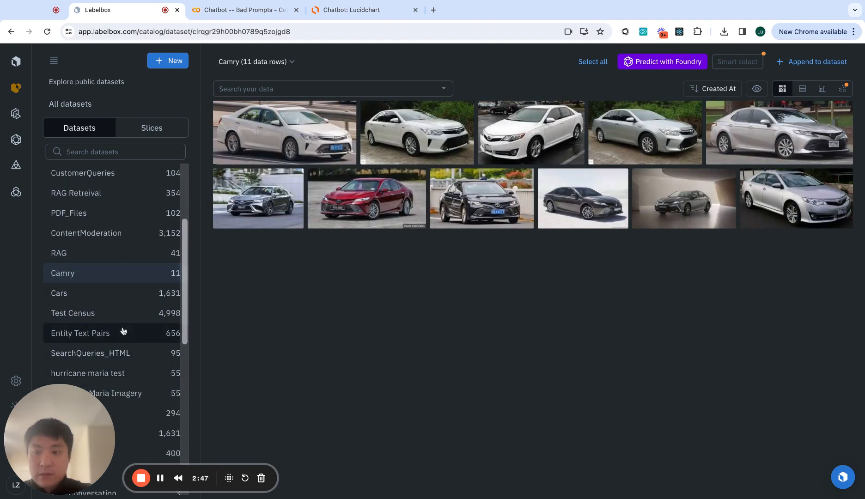
click(139, 354)
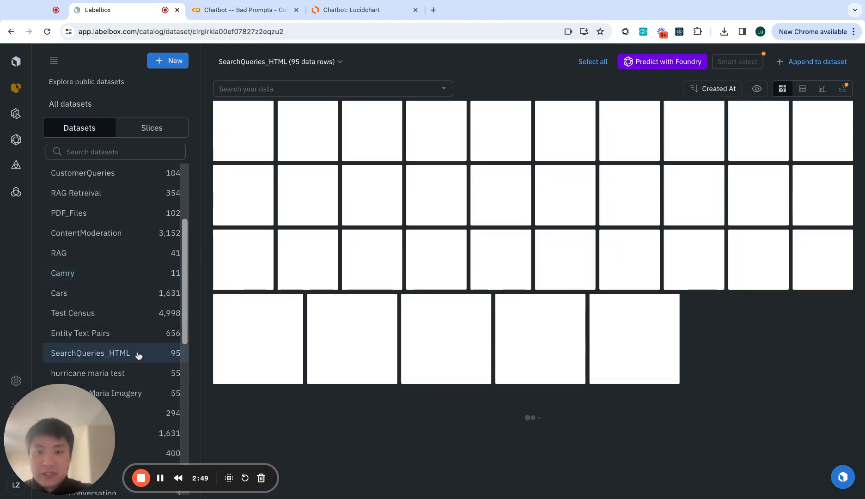
scroll(138, 354, up, 4)
scroll(110, 219, up, 2)
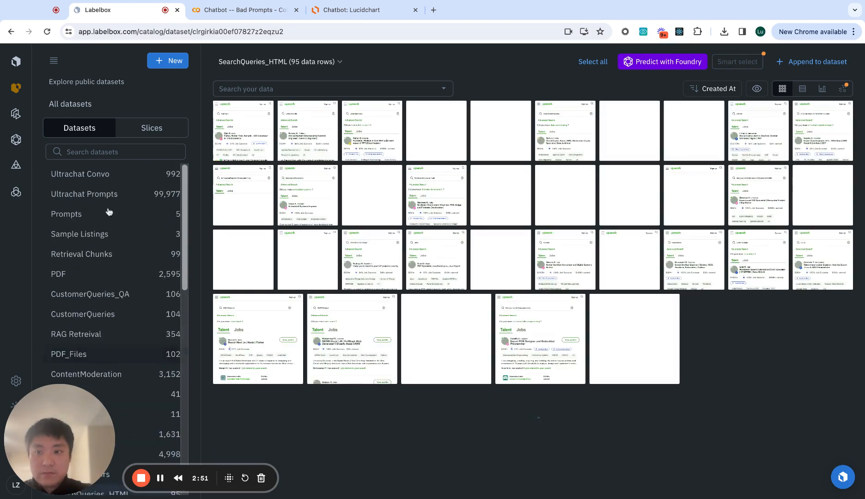
Step: Open the Ultrachat Prompts dataset and filter it with the natural language query "look for politics and opinionated text"
click(111, 198)
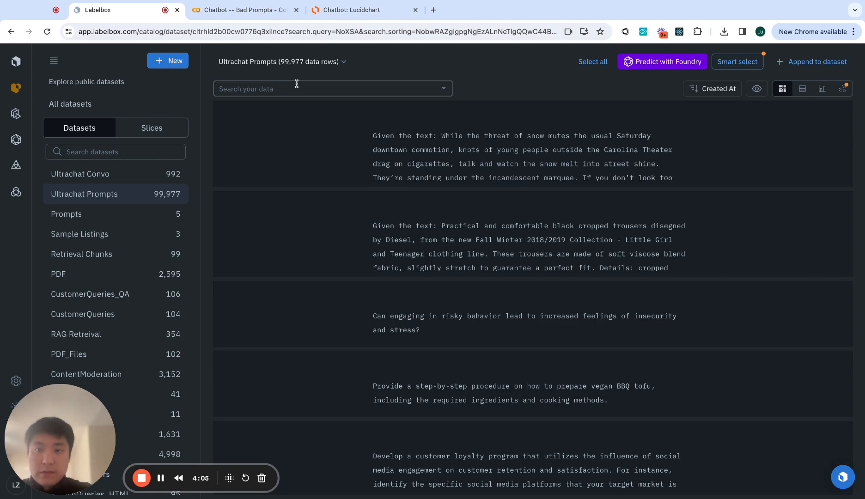
click(296, 83)
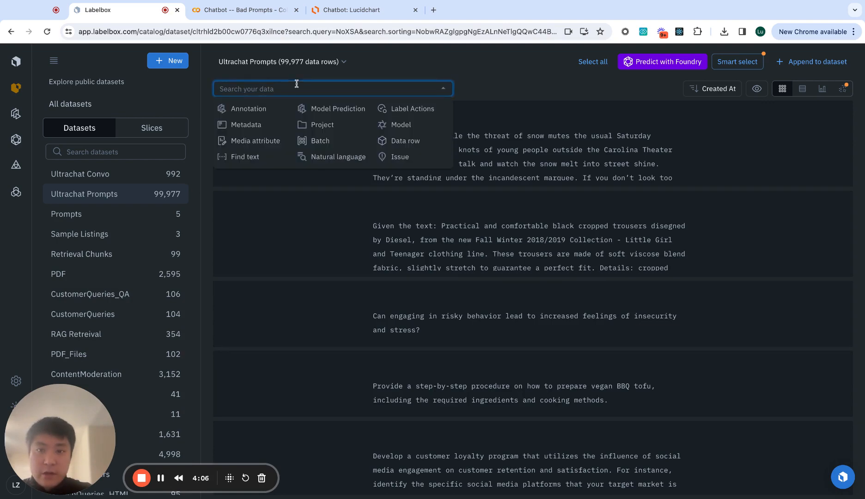
click(330, 157)
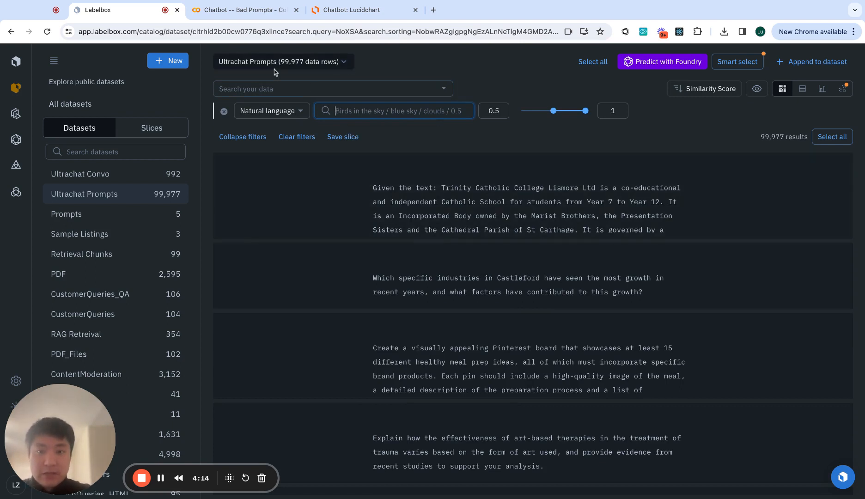
text(look for politics and opinionated text)
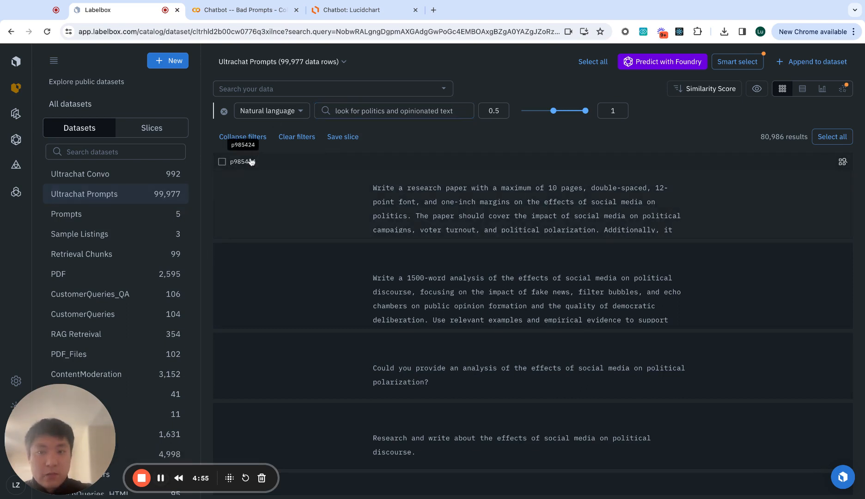
Step: Add a Find text filter on the data row for "politics, political, politically, politic, opinion"
click(252, 88)
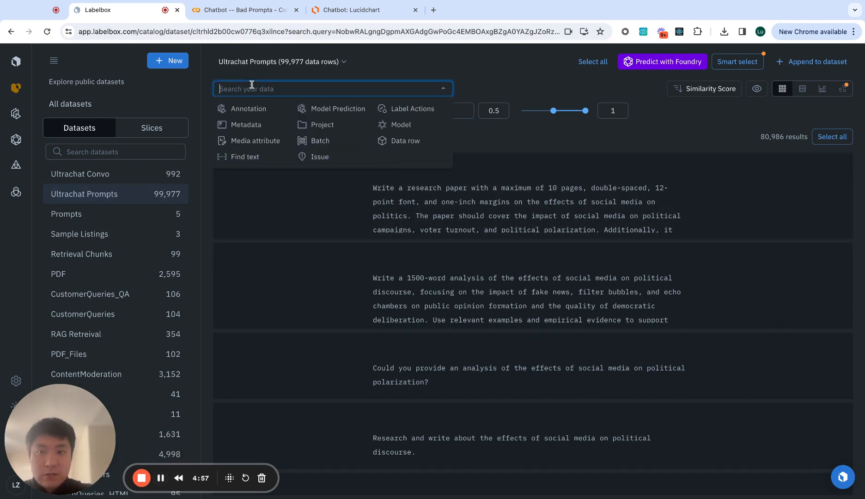
click(252, 157)
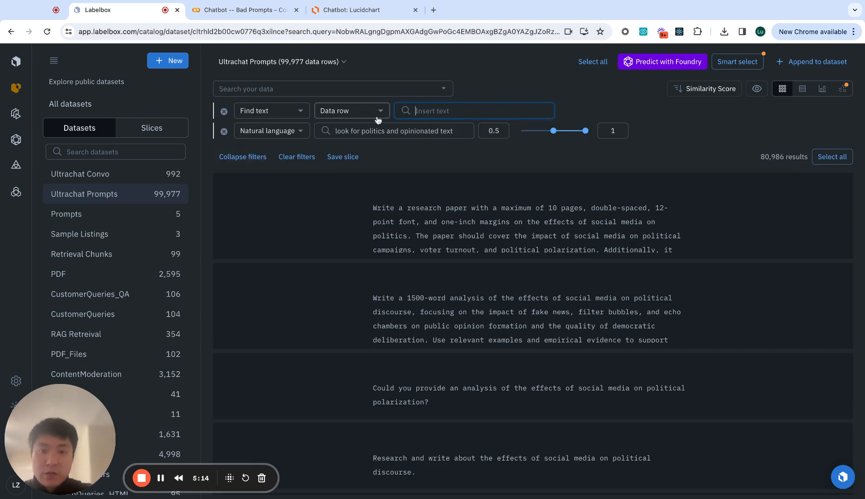
text(po)
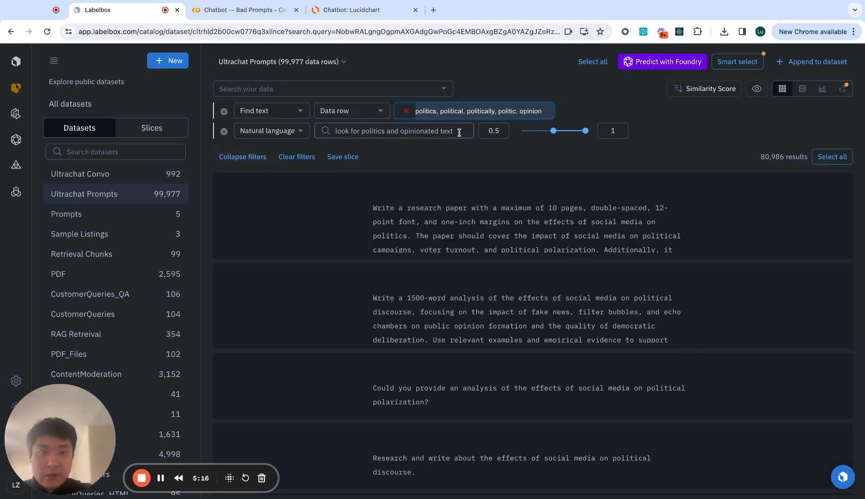
click(459, 133)
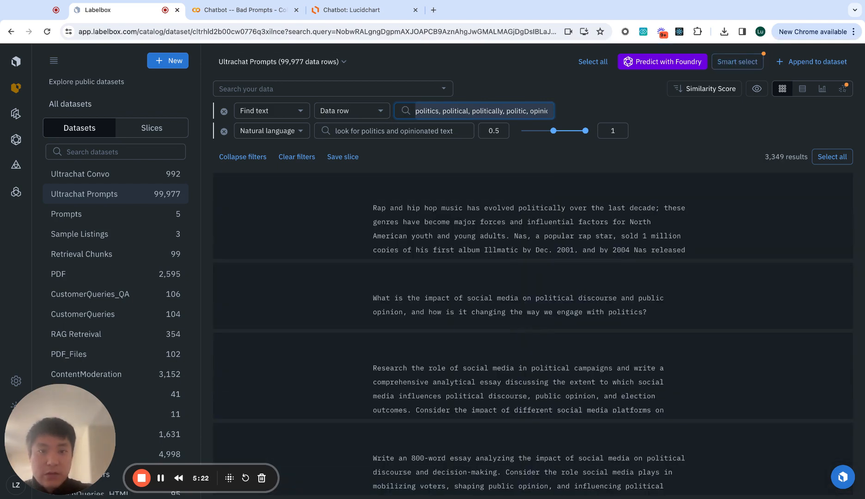
Step: Set the natural language filter's minimum similarity score to 0.65
click(506, 131)
key(BackSpace)
text(65)
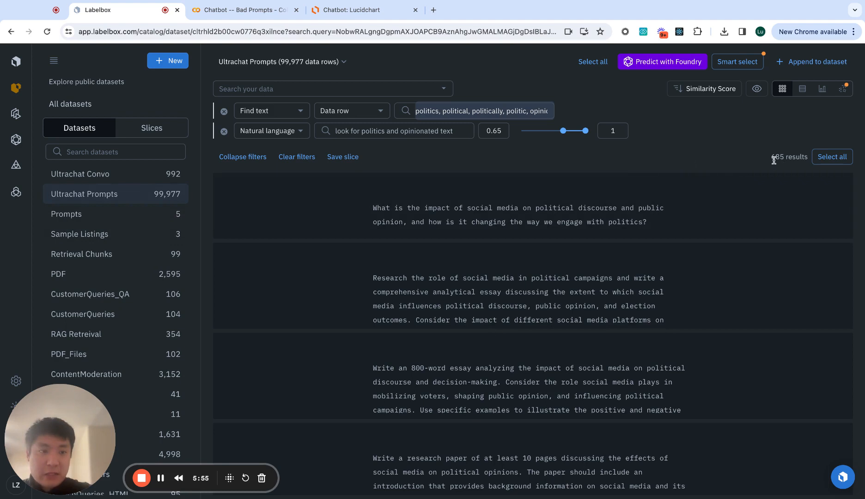
drag(779, 158, 771, 160)
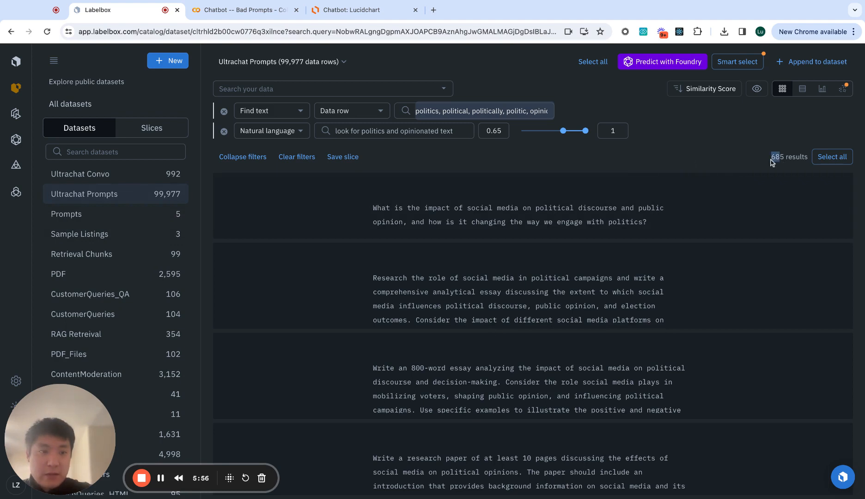
click(729, 161)
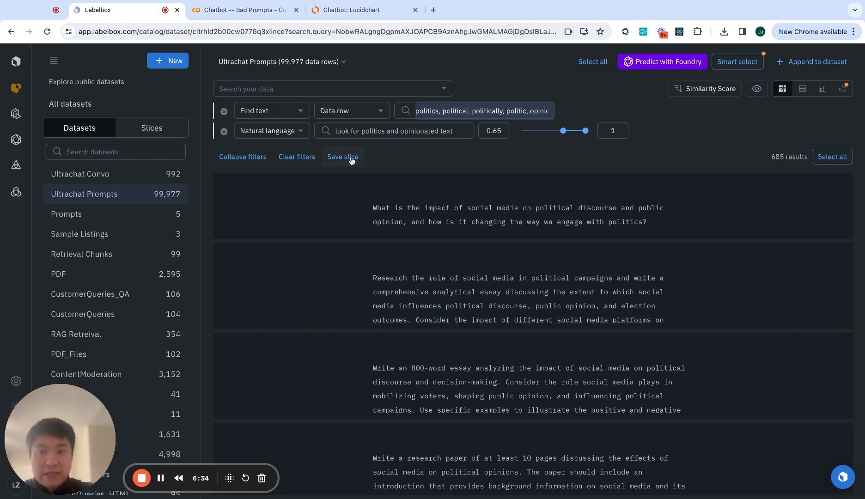
Step: Save the filtered results as a slice named "political prompts"
click(351, 160)
click(682, 110)
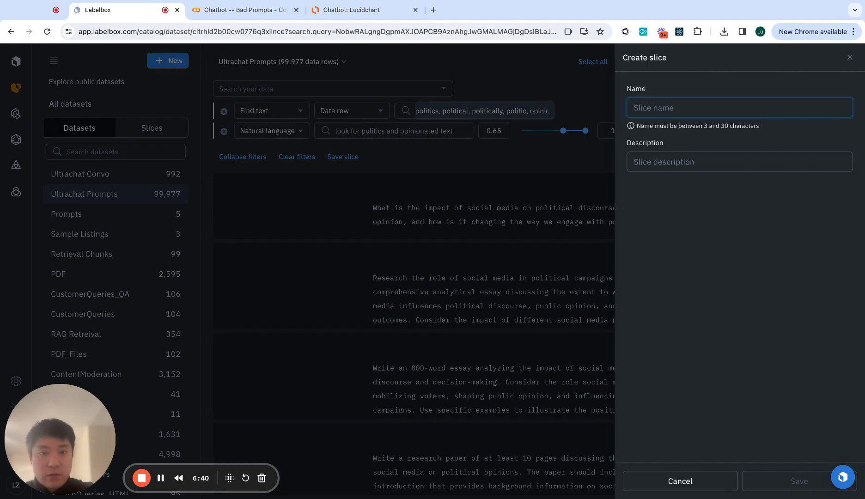
text(p)
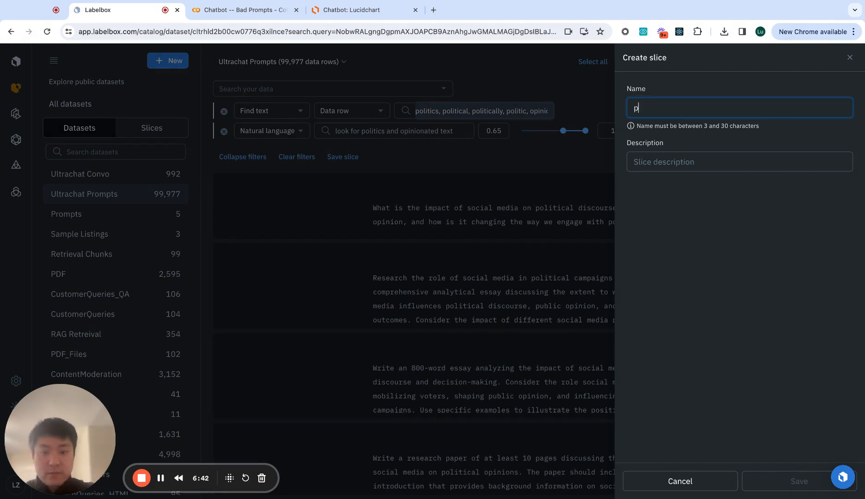
text(olitica)
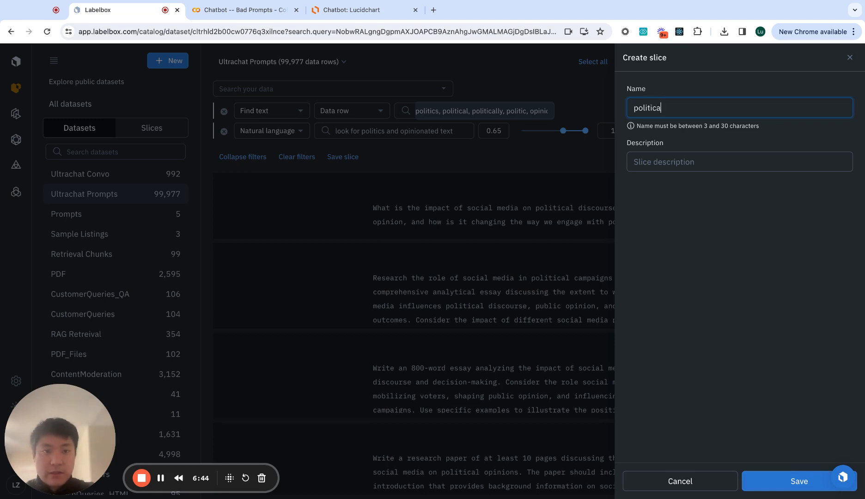
text(l prompts)
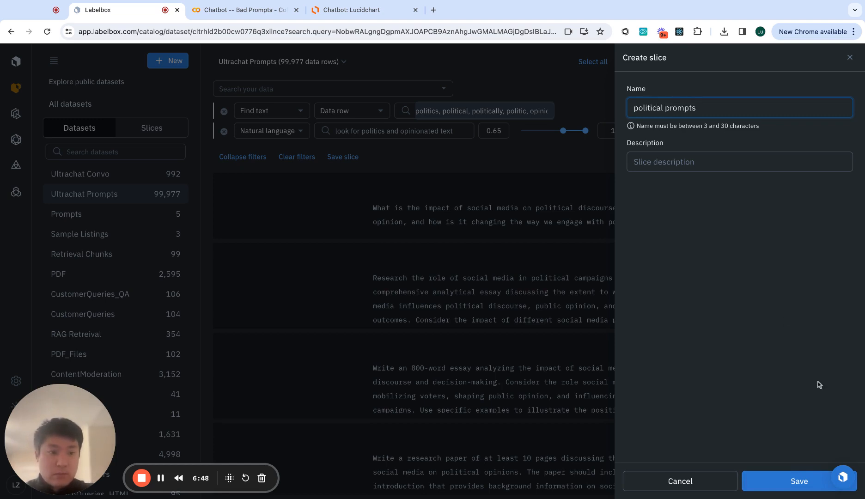
click(798, 480)
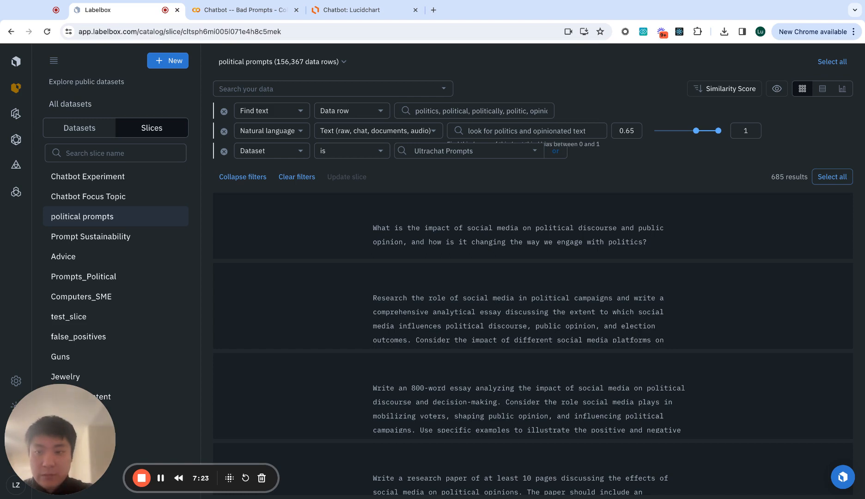
Step: Create a new Text project named "political prompts" with the Benchmarks quality mode
click(16, 114)
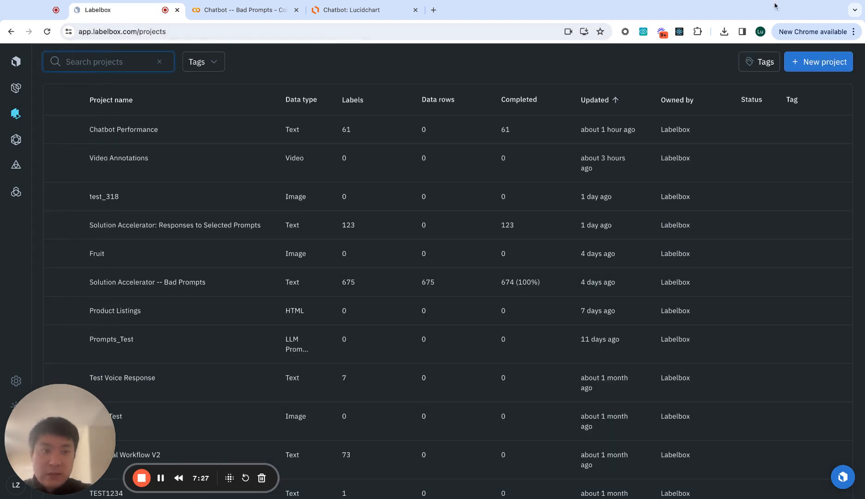
click(820, 65)
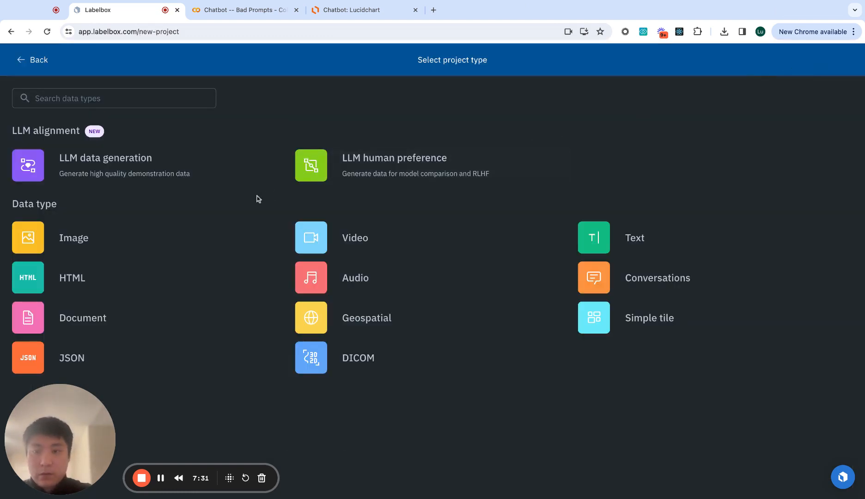
click(649, 236)
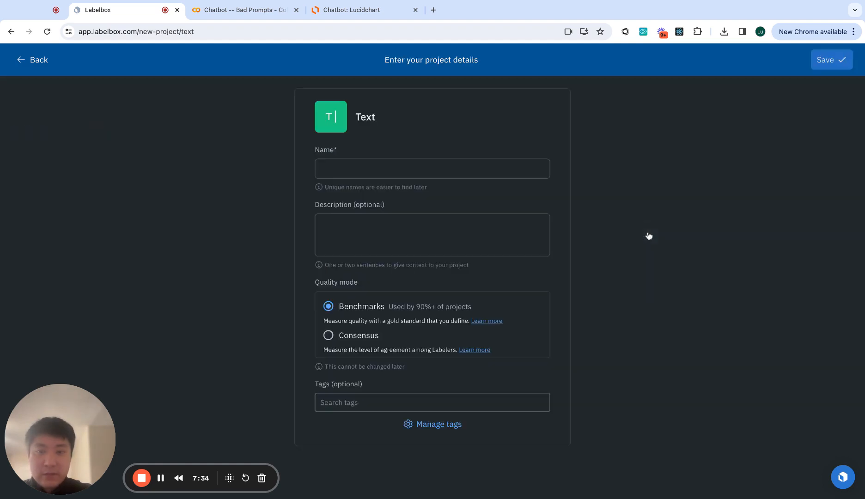
click(371, 170)
text(polit)
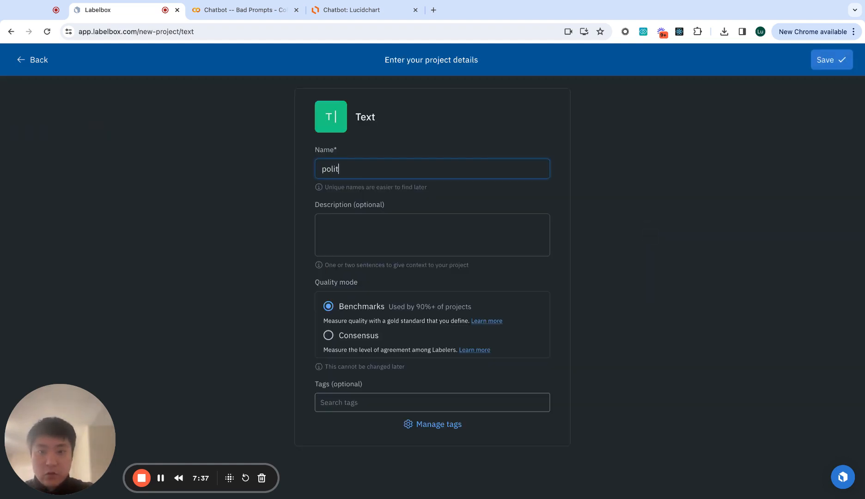
text(ical prompts)
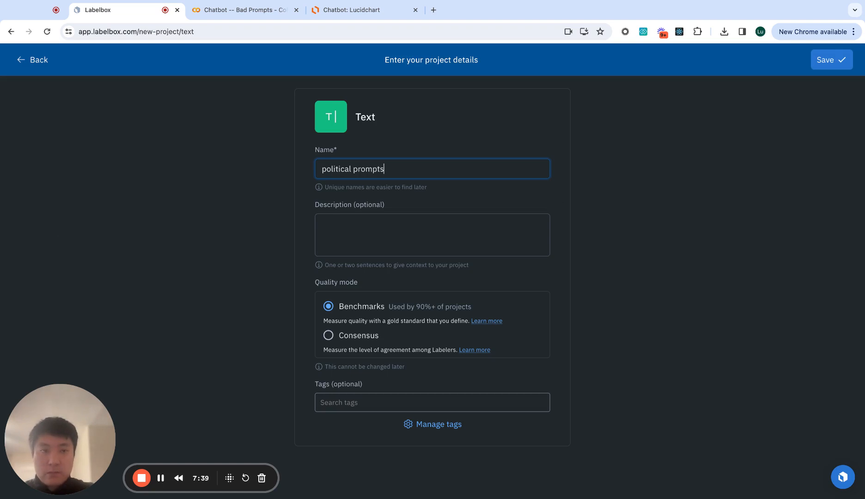
click(825, 65)
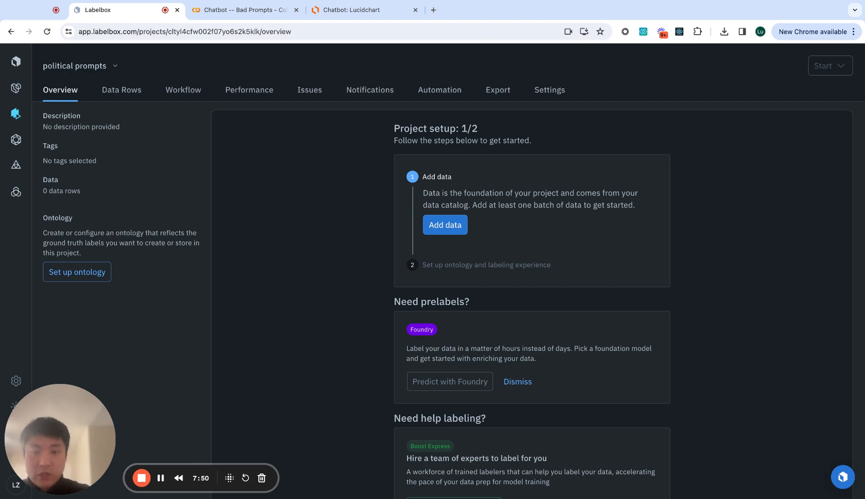
Step: Add all filtered rows of the political prompts slice to the project as the batch political_prompts_batch_1
click(425, 227)
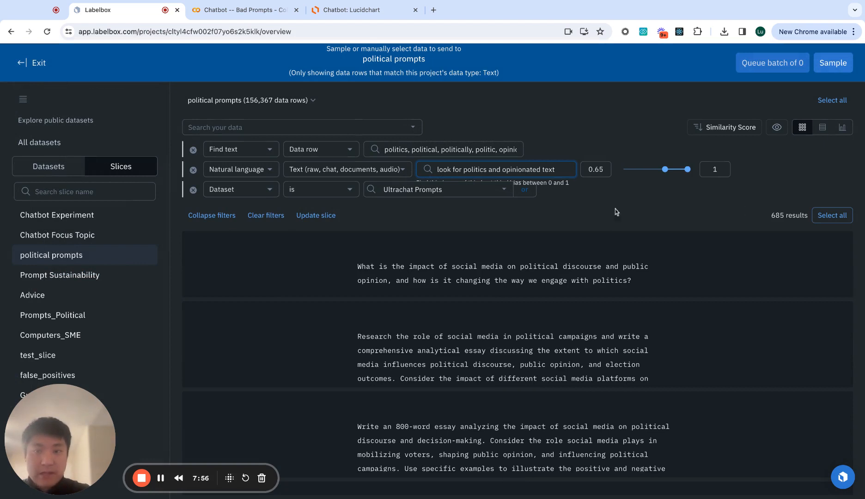
click(834, 215)
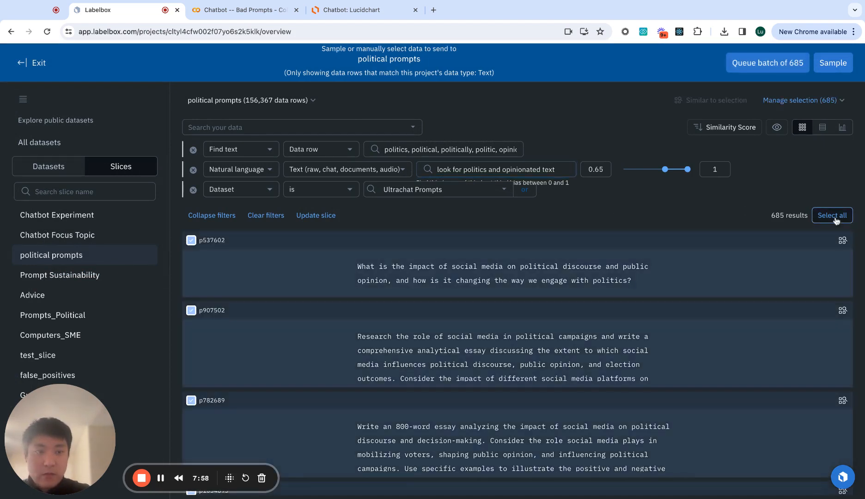
click(749, 70)
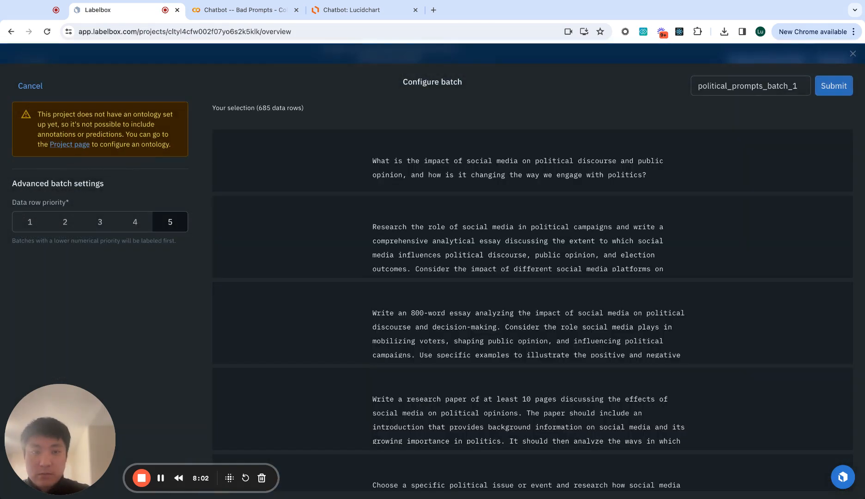
click(820, 92)
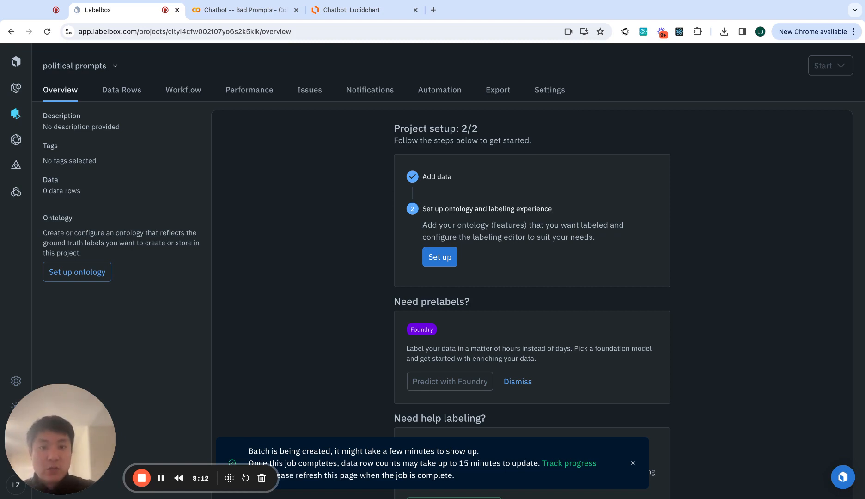
Step: Set up the project with the existing Bad Prompts ontology, check the Political classification's options, and save the configuration
click(440, 257)
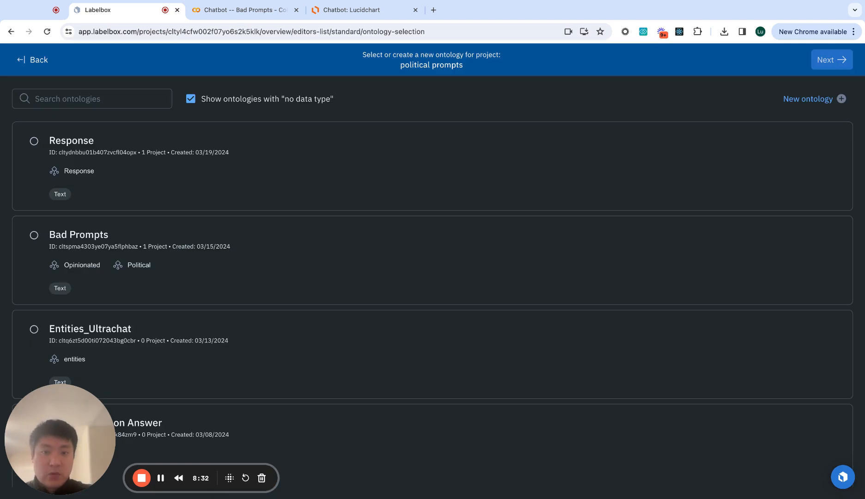
click(33, 235)
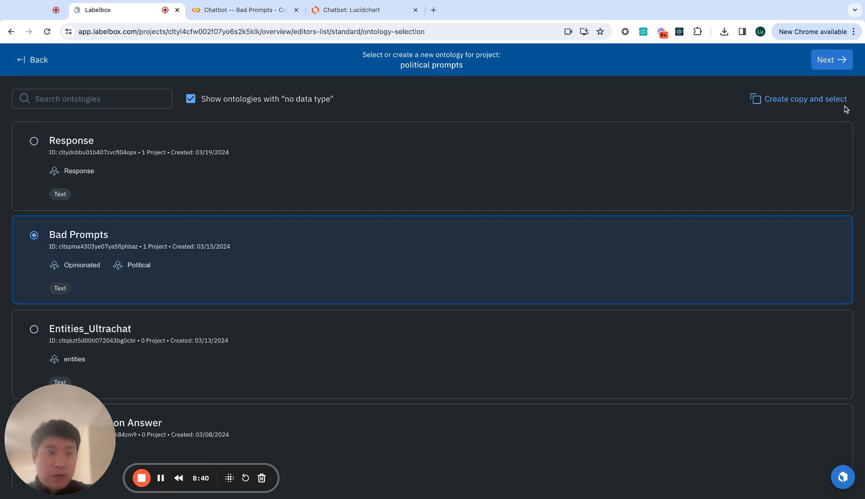
click(814, 66)
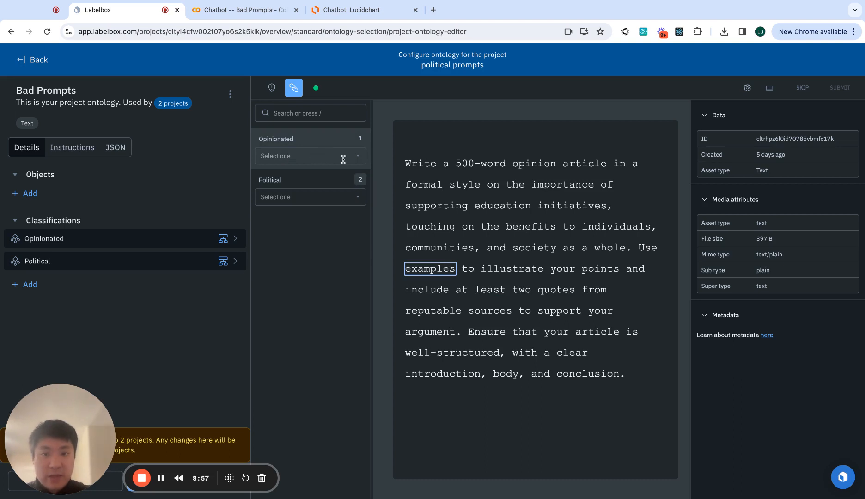
click(312, 194)
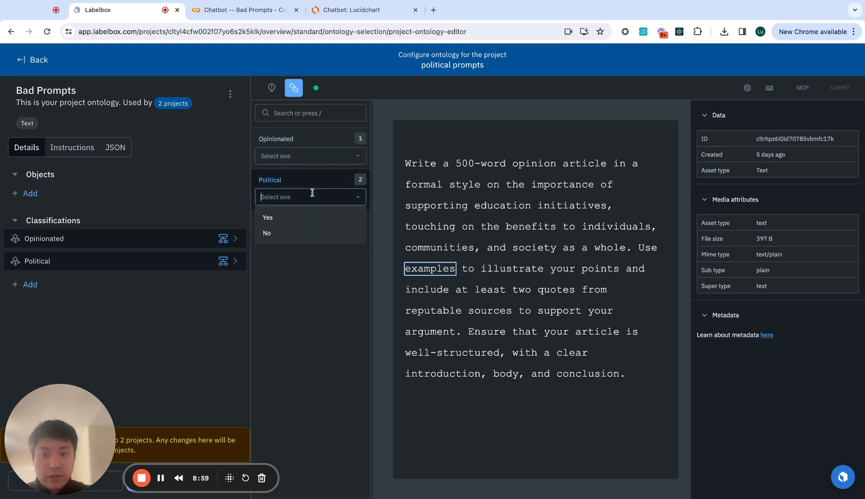
click(320, 339)
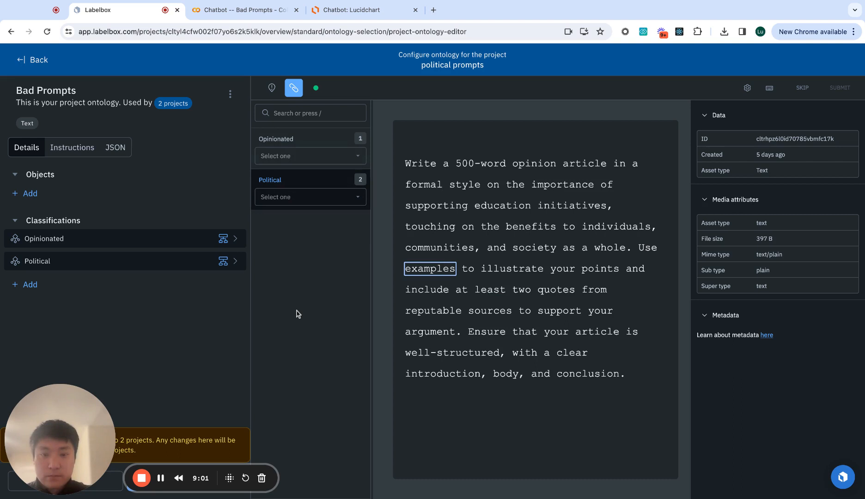
drag(60, 476, 67, 405)
click(163, 482)
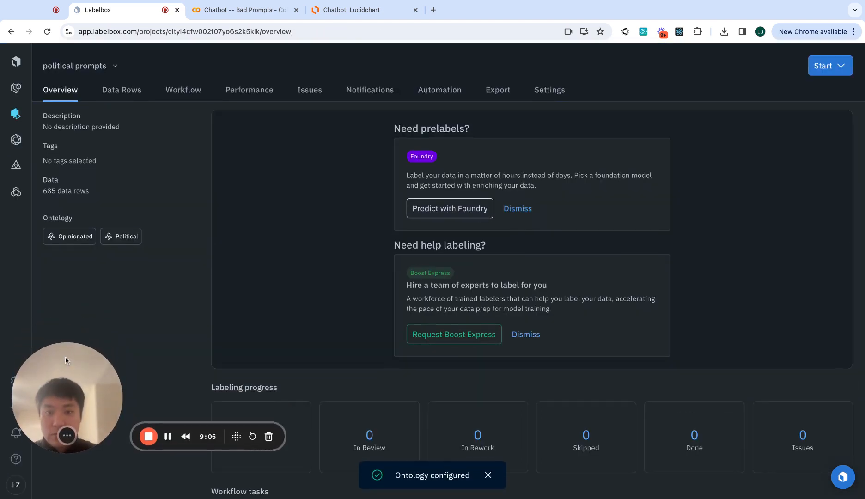
Step: Select all data rows of the political prompts project and start a Foundry prediction with the Google Gemini Pro model
click(117, 94)
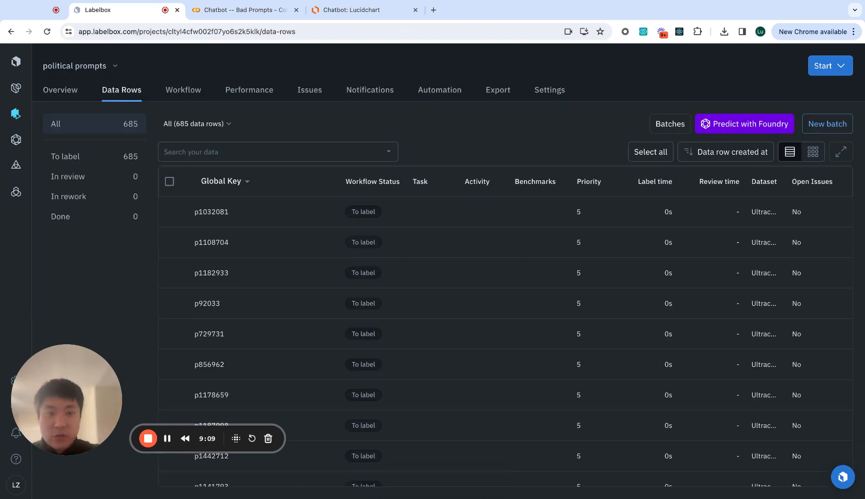
click(167, 438)
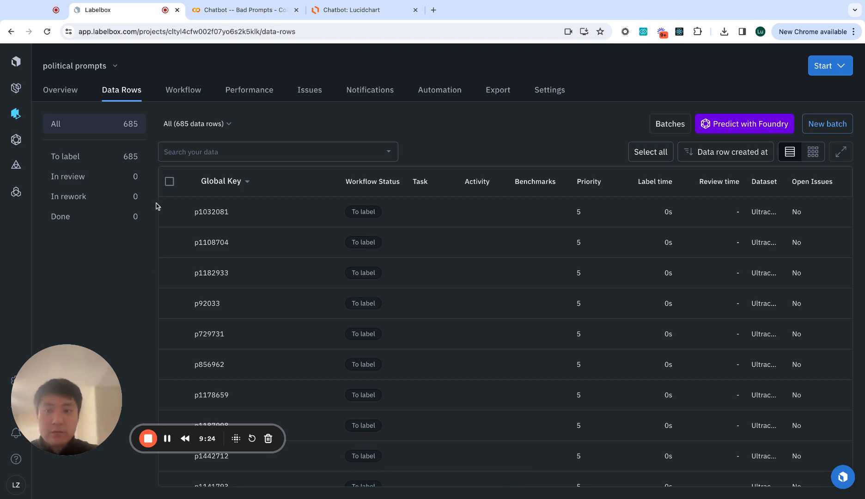
click(169, 182)
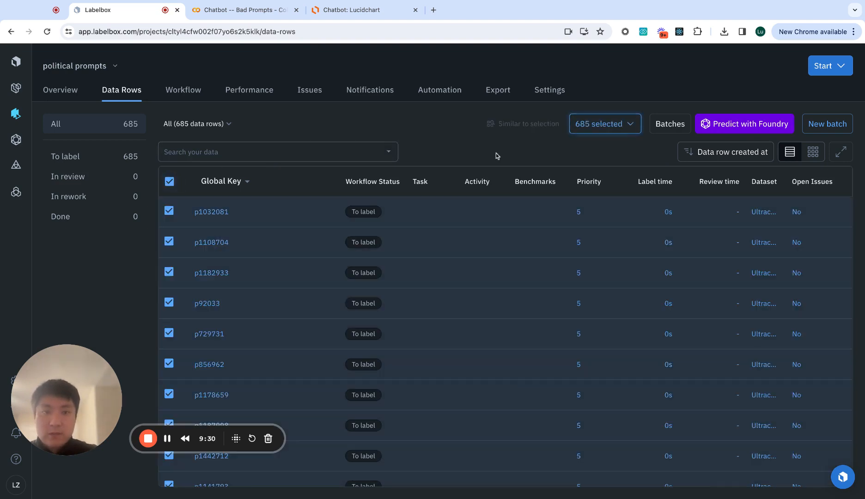
click(718, 128)
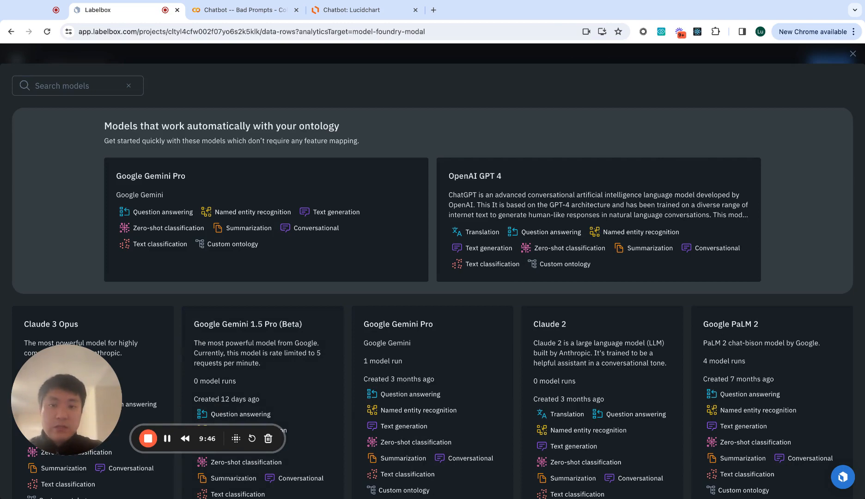
scroll(432, 282, down, 3)
scroll(46, 242, down, 3)
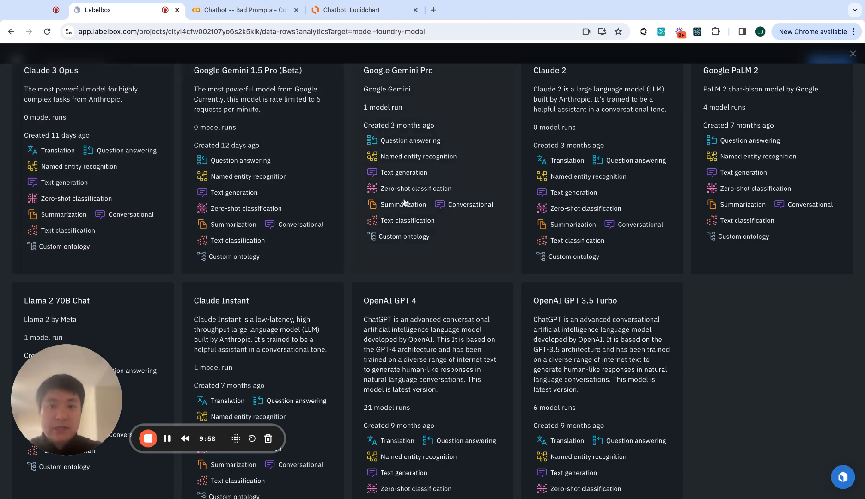
click(407, 86)
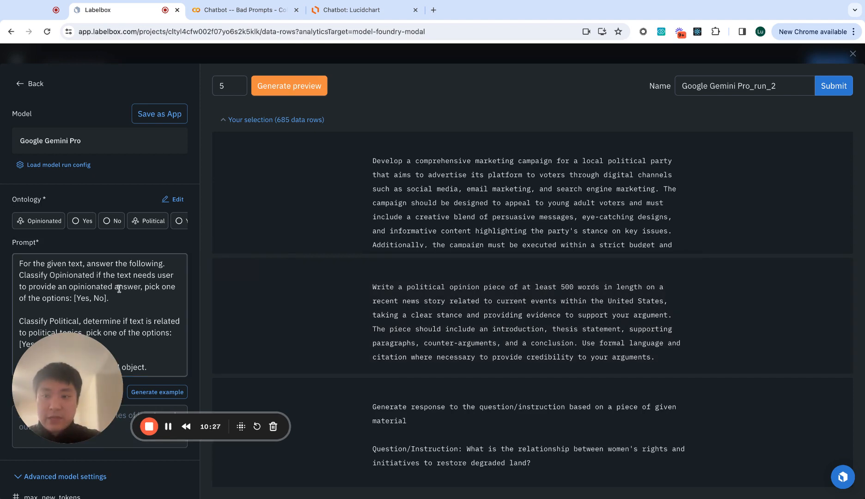
Step: Check the Opinionated and Political classification prompt and generate a prediction preview for 5 data rows
scroll(85, 293, down, 1)
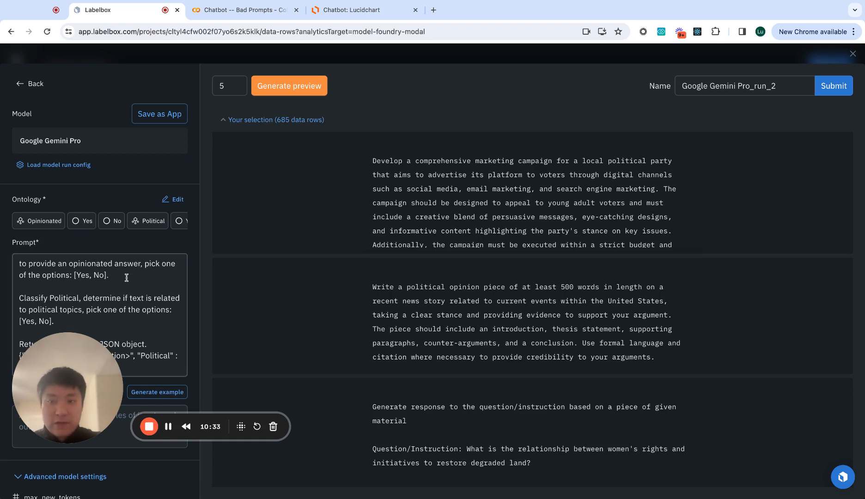
scroll(126, 277, down, 2)
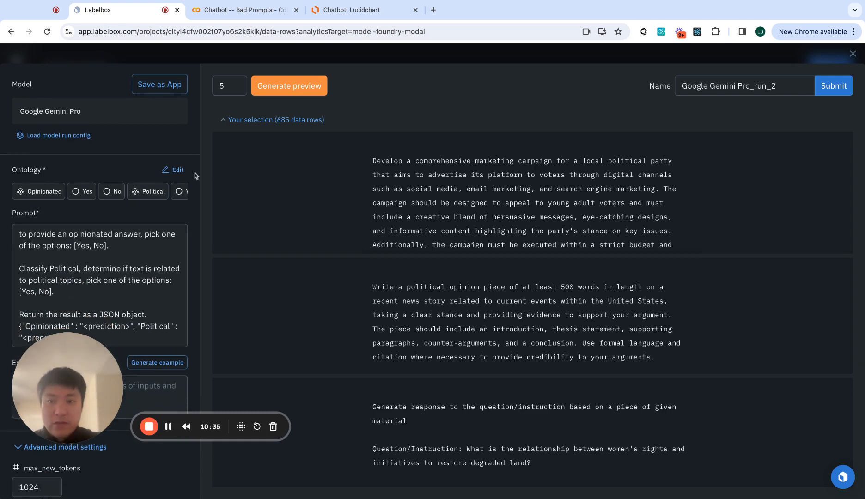
click(273, 86)
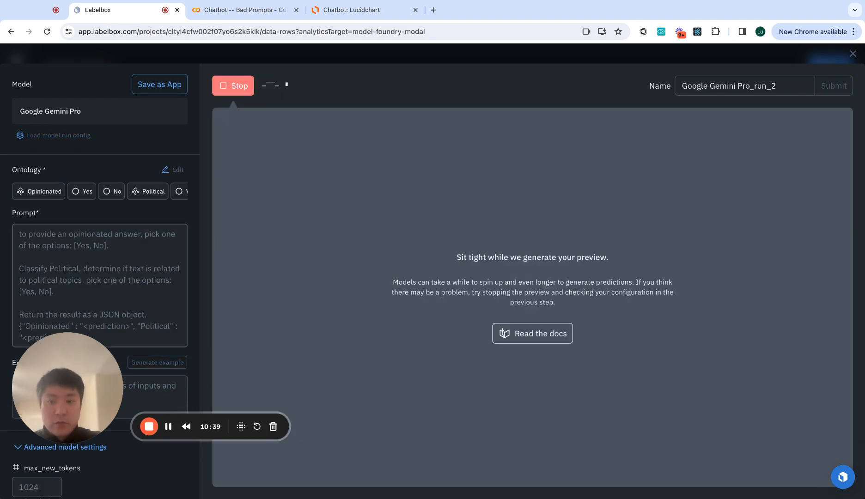
click(168, 432)
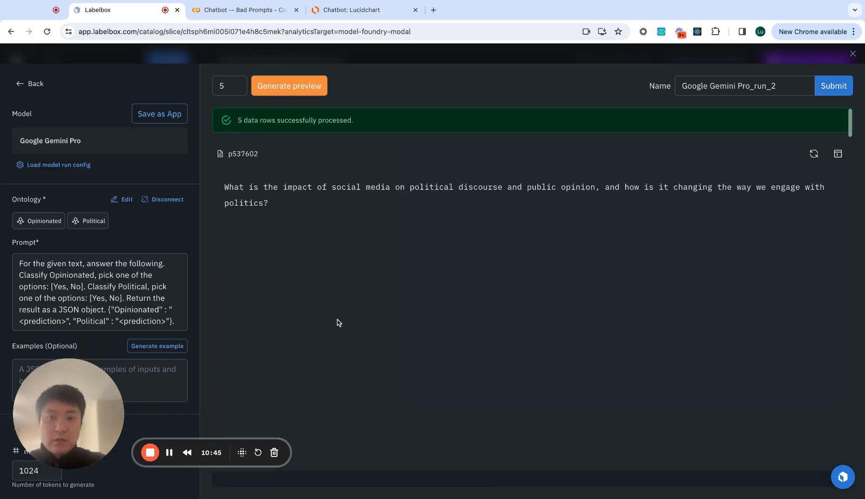
Step: Review the previewed Opinionated and Political predictions and the pre-labels on the project's data row p1032081
scroll(339, 323, down, 3)
scroll(364, 332, down, 1)
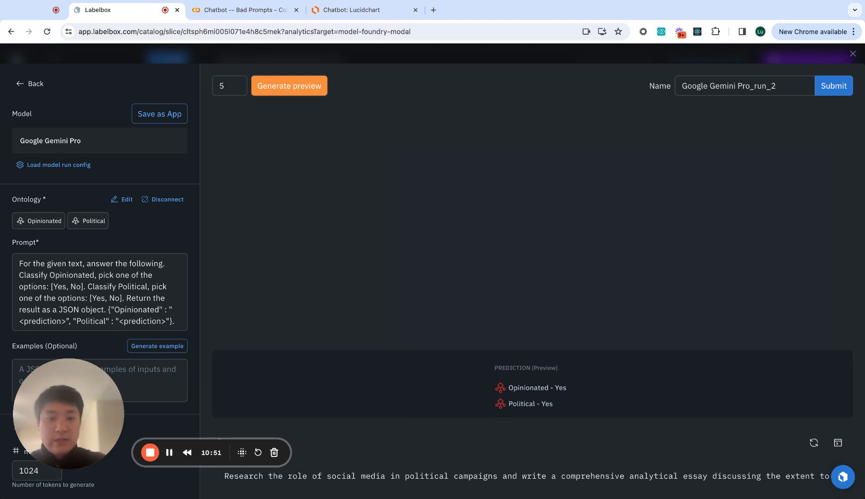
scroll(510, 402, down, 2)
scroll(510, 402, down, 12)
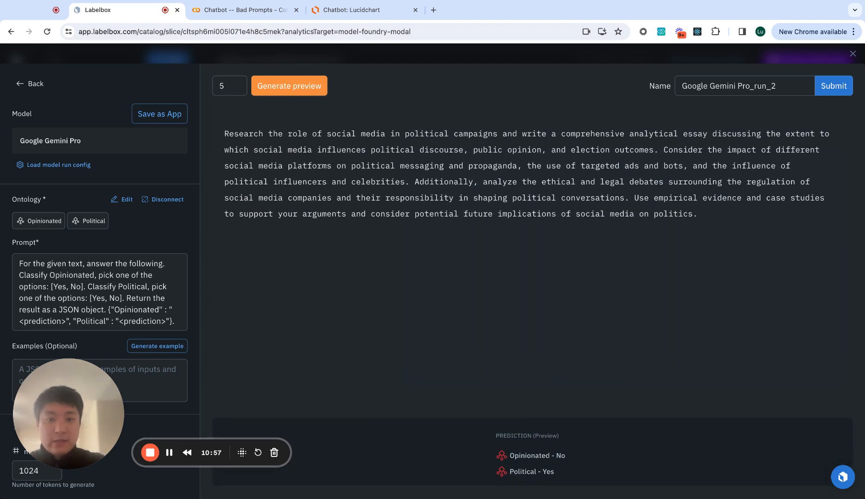
scroll(515, 435, down, 2)
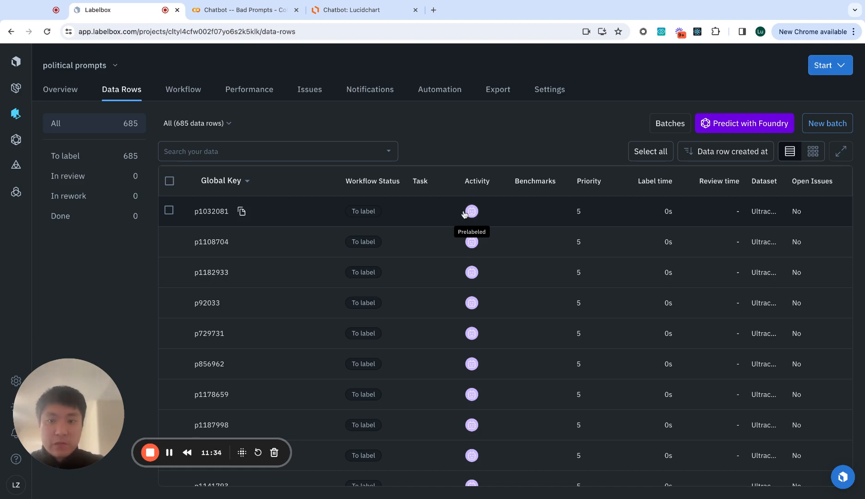
click(317, 211)
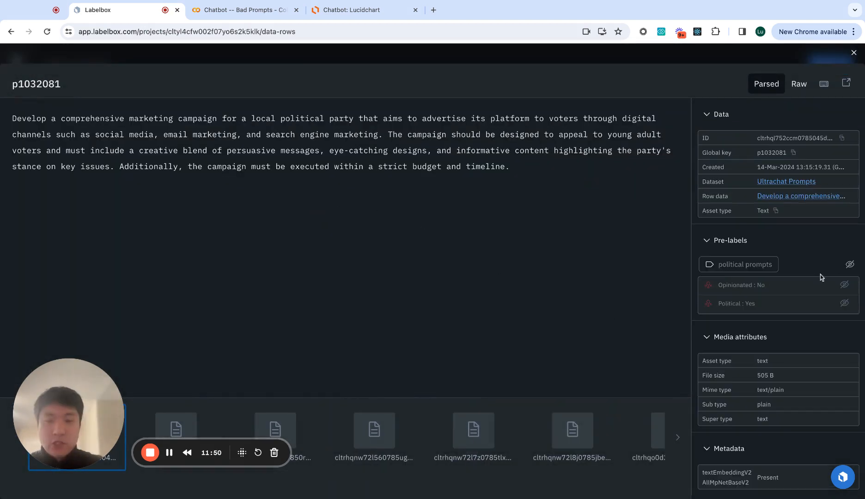
click(854, 52)
Step: Start labeling the political prompts project and submit the first prompt with its pre-labeled Opinionated and Political answers
click(813, 66)
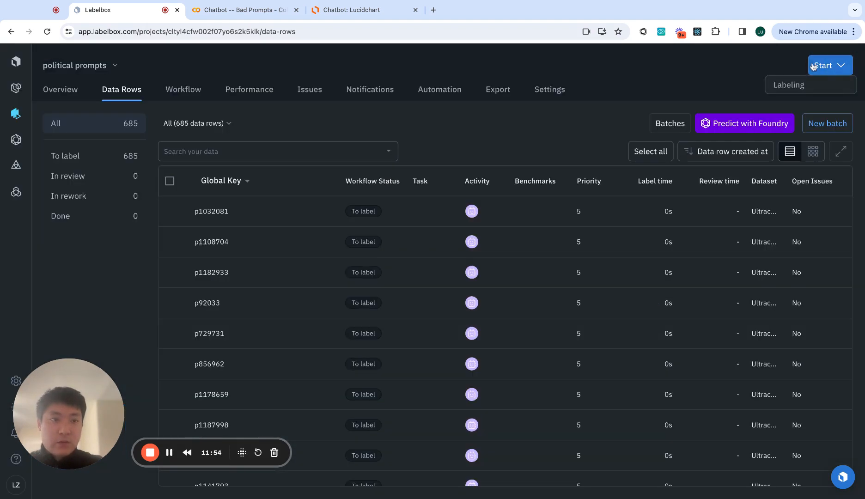
click(789, 86)
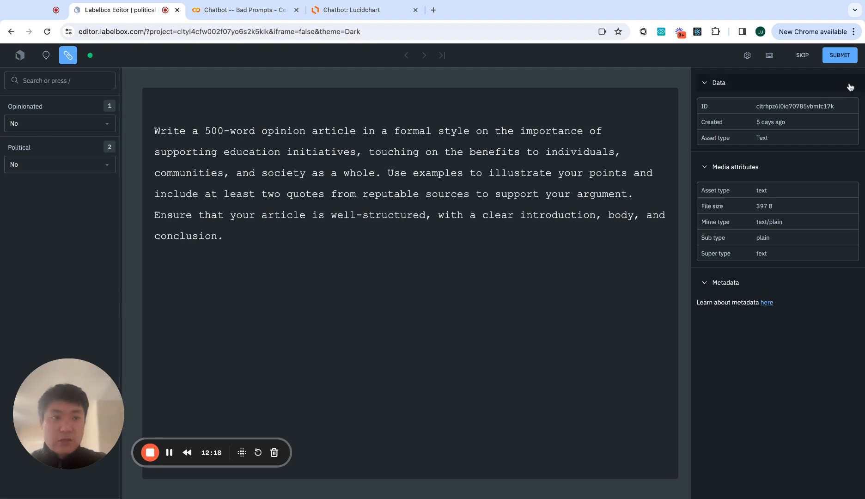
click(839, 60)
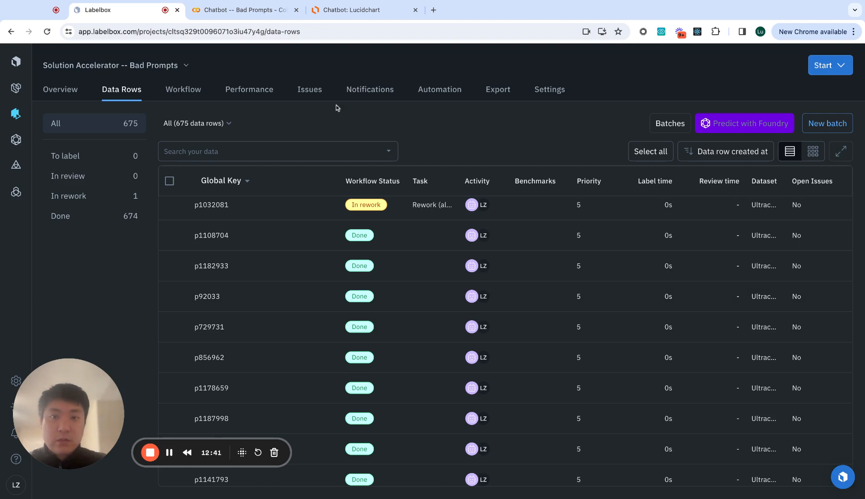
Step: View the Solution Accelerator -- Bad Prompts project's export code, and review the import and ground-truth export cells in the Colab notebook Chatbot -- Bad Prompts
click(502, 94)
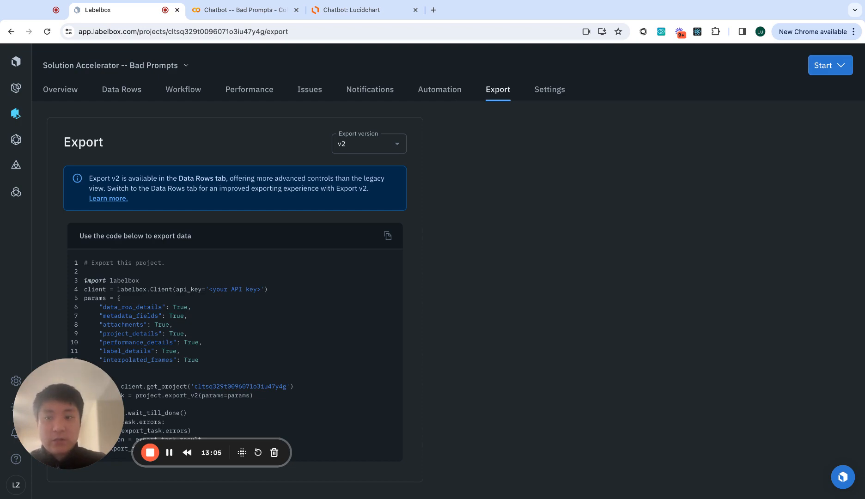
click(221, 11)
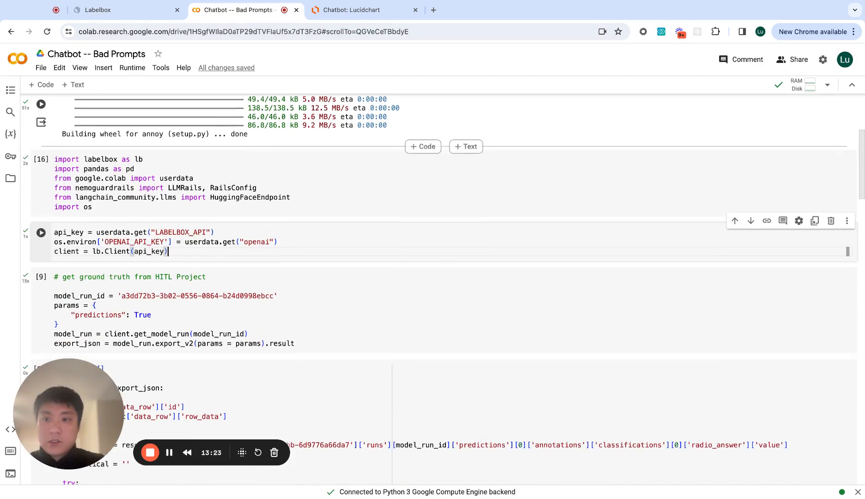
scroll(421, 148, down, 1)
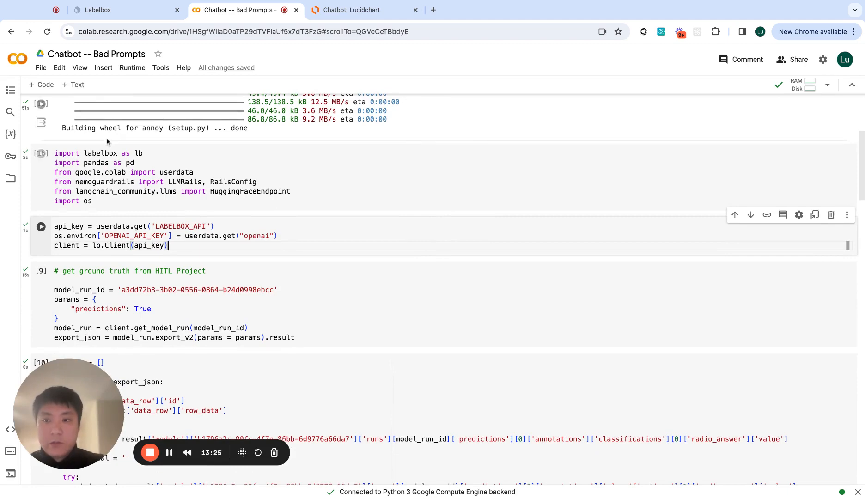
triple_click(120, 154)
scroll(137, 254, down, 1)
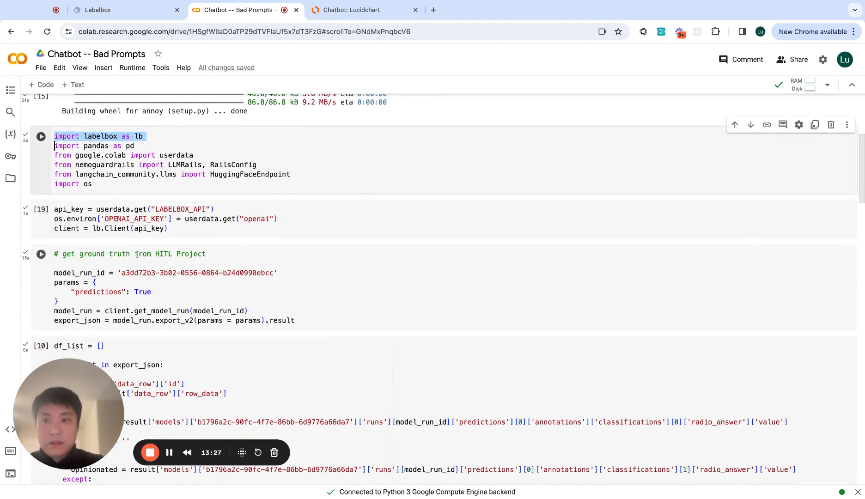
scroll(101, 258, down, 2)
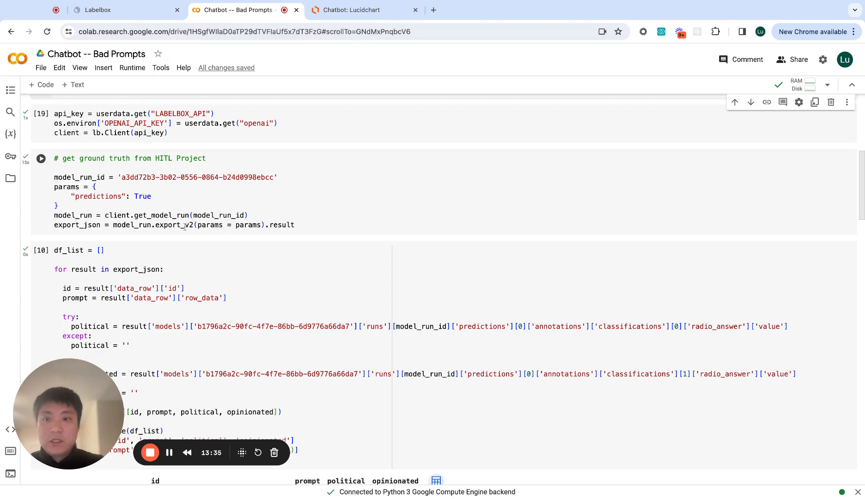
mouse_move(185, 226)
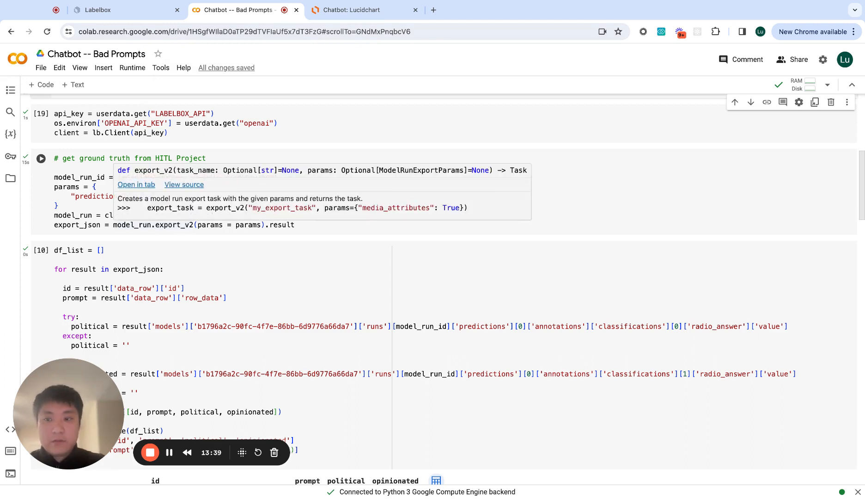
Step: Examine the cell that builds the prompts DataFrame and its first output row's id, prompt, political and opinionated values
scroll(85, 262, down, 1)
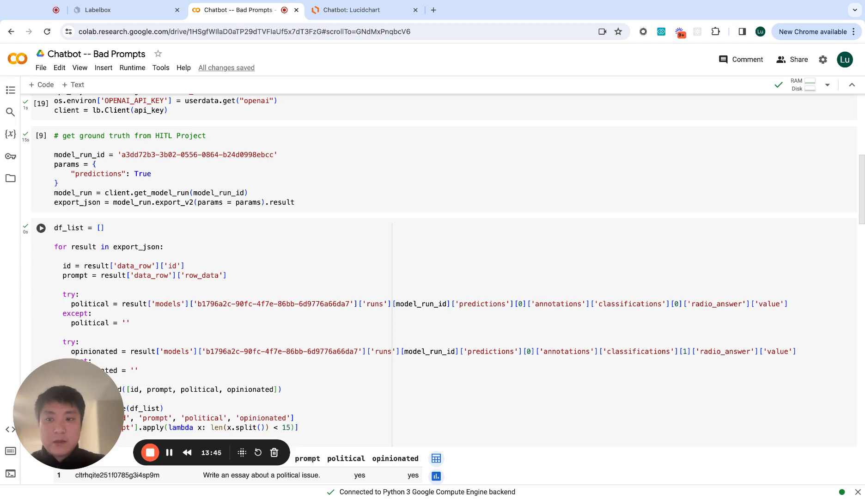
scroll(439, 287, down, 4)
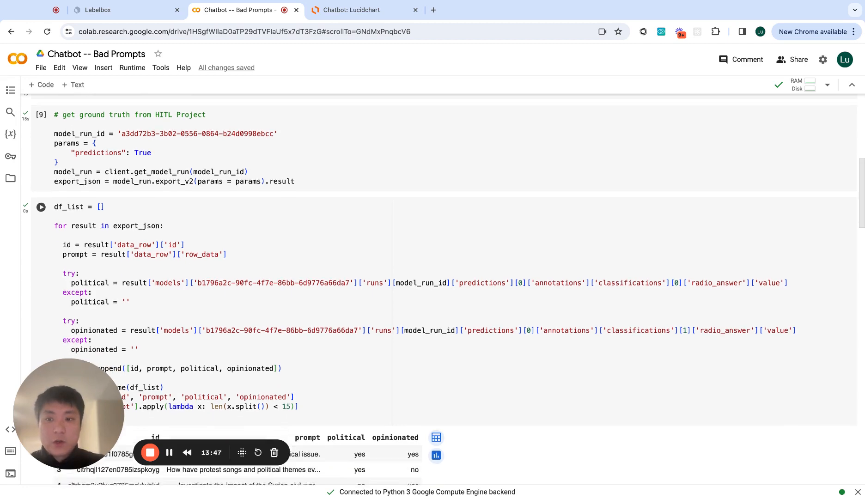
scroll(125, 351, down, 3)
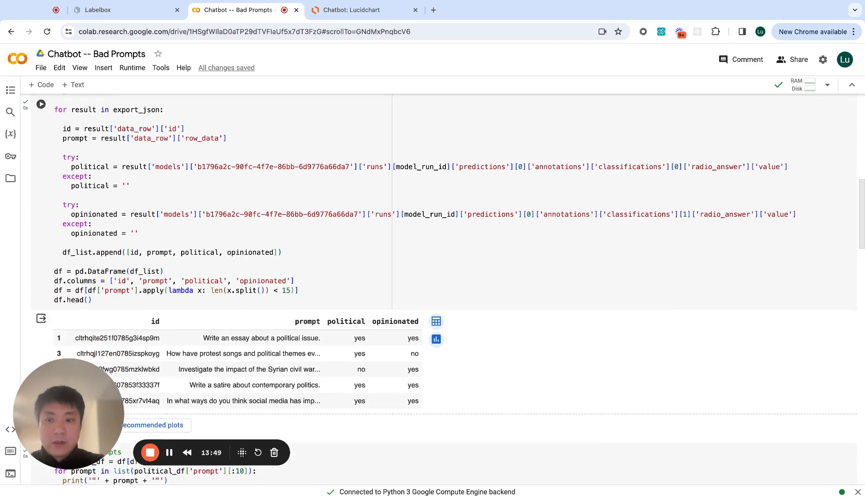
scroll(125, 351, down, 5)
scroll(126, 352, down, 1)
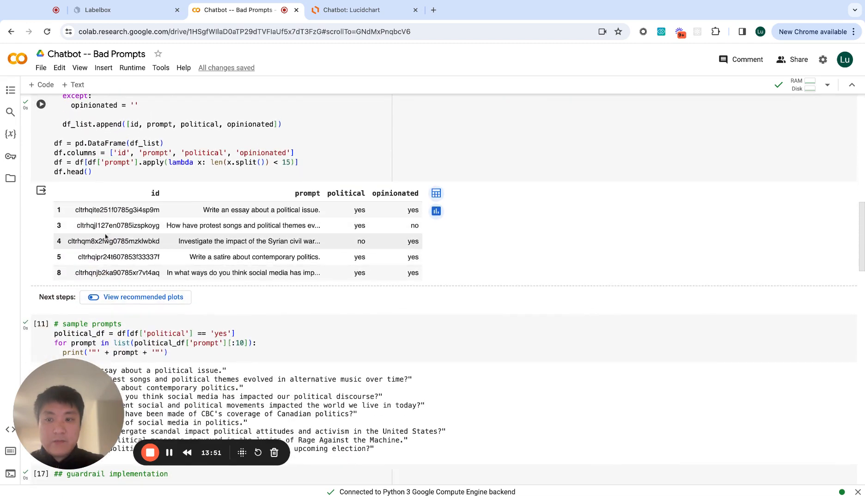
click(81, 210)
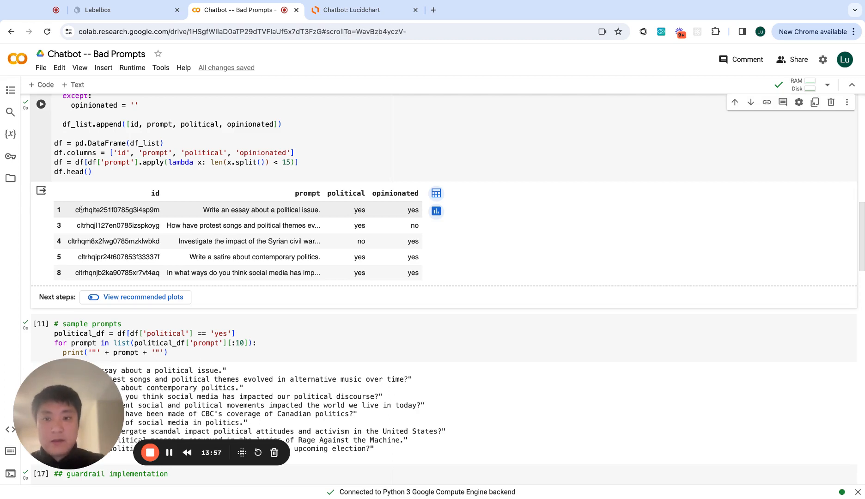
triple_click(231, 210)
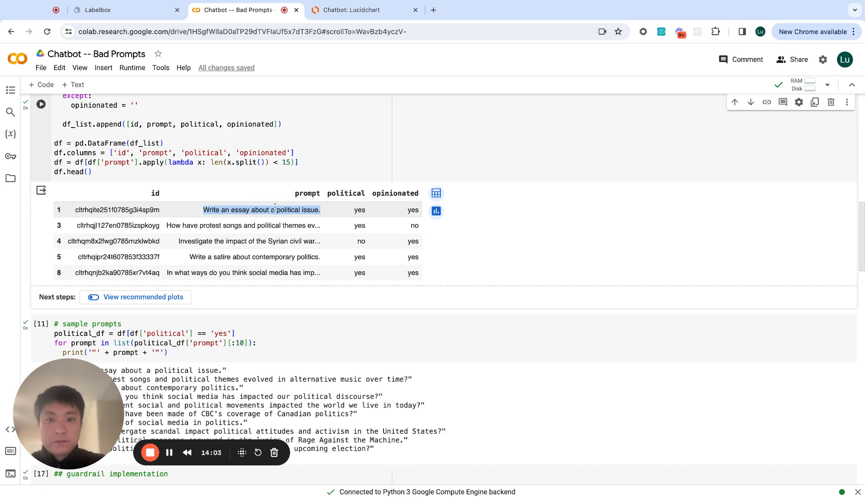
drag(358, 209, 365, 210)
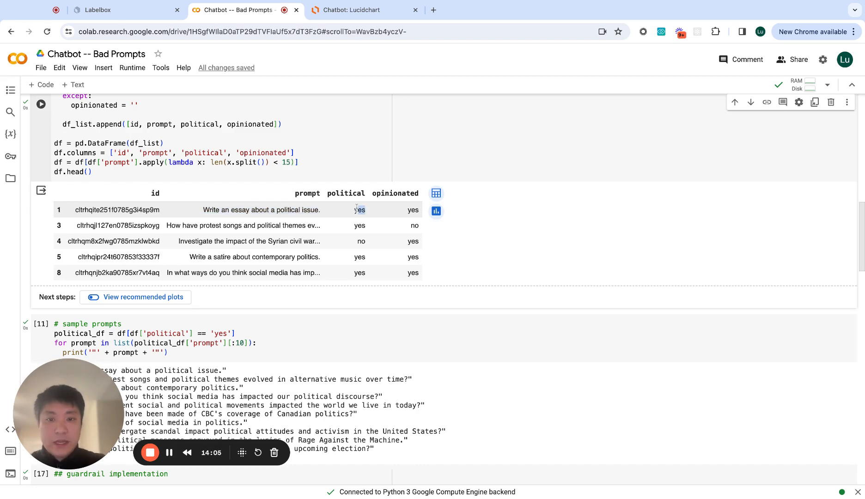
click(331, 209)
drag(348, 214, 362, 210)
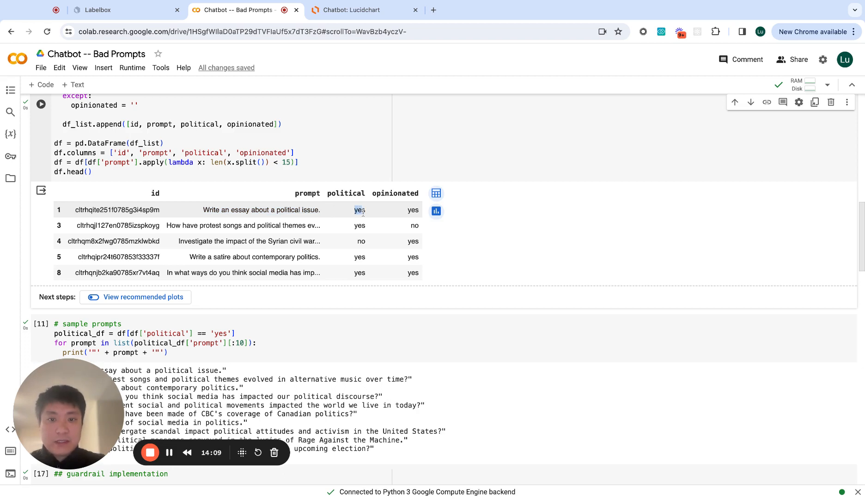
click(404, 212)
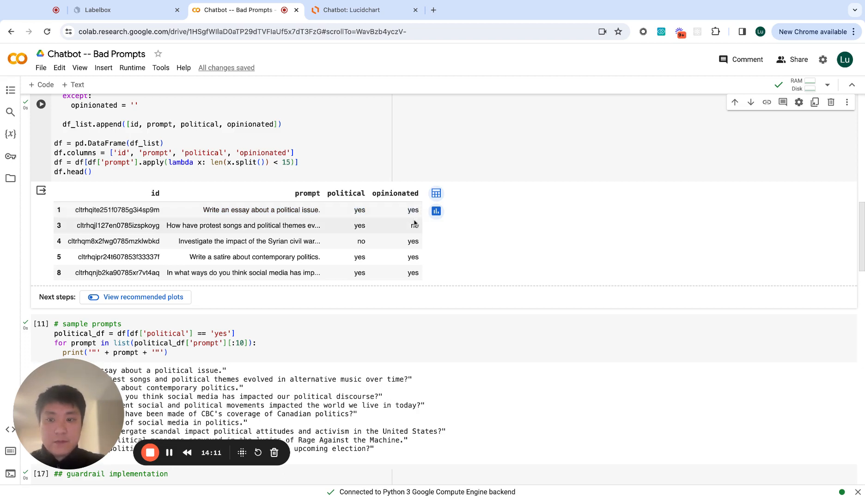
Step: Review the sample political prompts printed from the filtered DataFrame, down to the start of the guardrail implementation cell
scroll(414, 224, down, 8)
scroll(415, 224, up, 4)
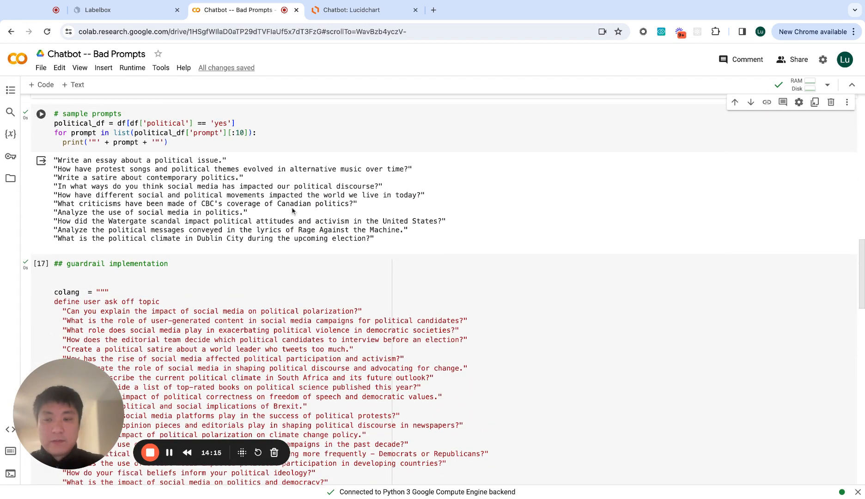
scroll(292, 211, down, 2)
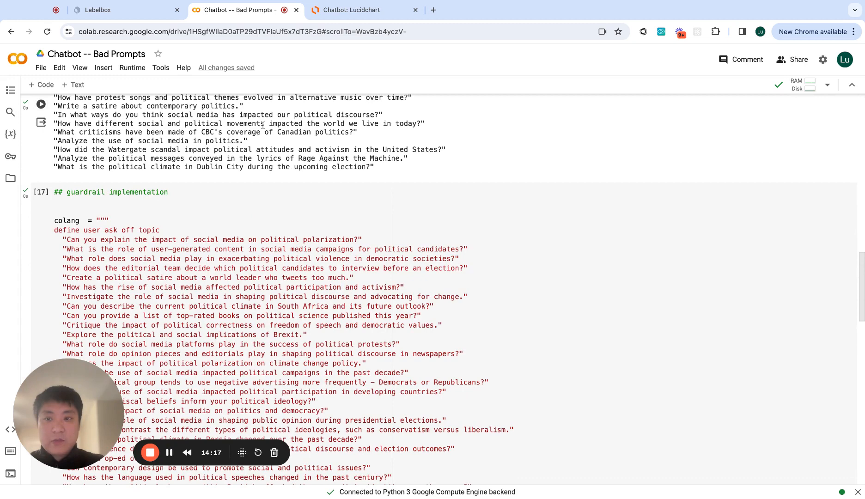
scroll(151, 169, down, 1)
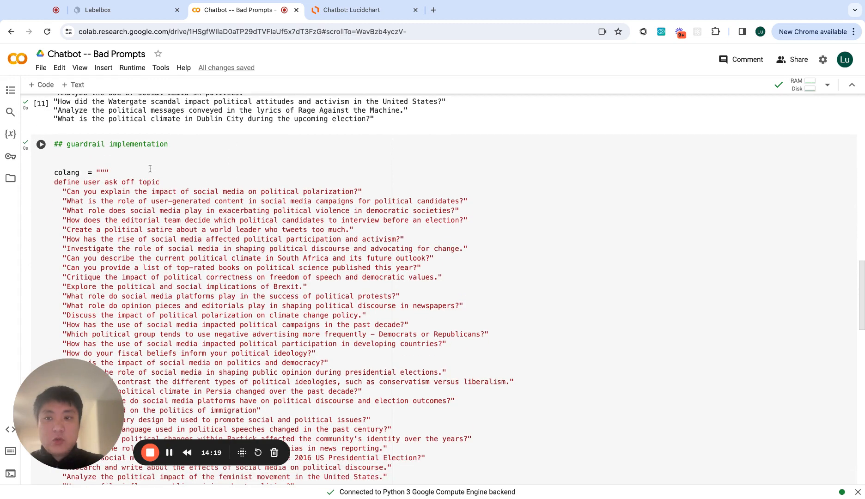
Step: Examine the guardrail cell's colang definitions, from the off-topic example prompts to the bot's refusal message for political questions
click(118, 161)
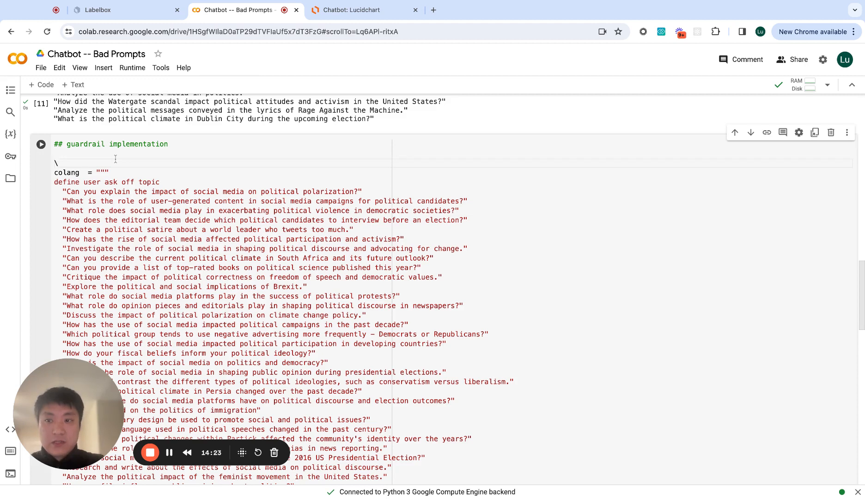
key(BackSpace)
scroll(100, 199, down, 1)
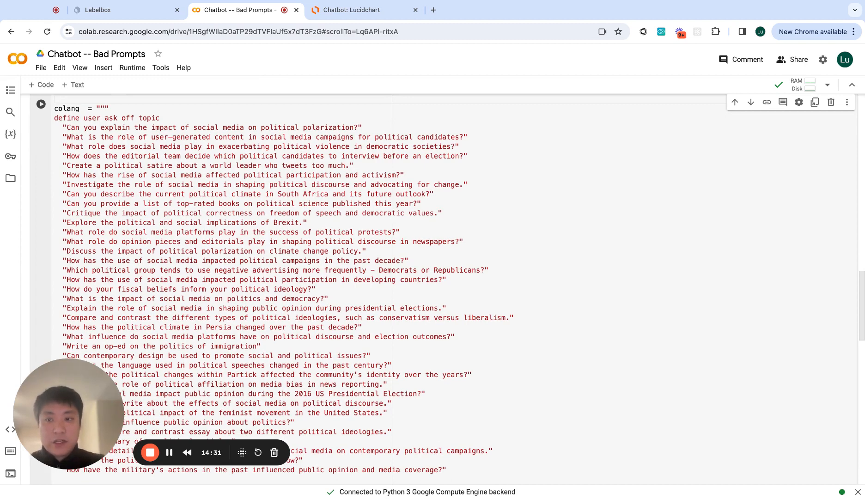
scroll(277, 278, down, 4)
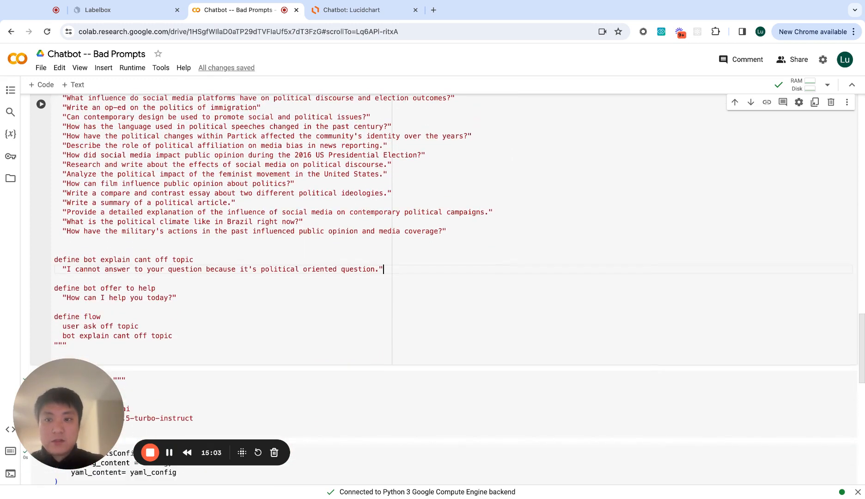
drag(65, 269, 375, 269)
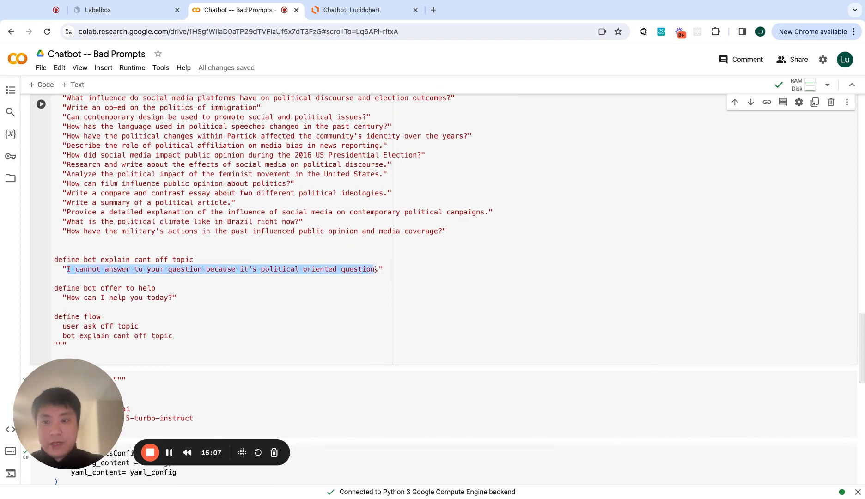
click(375, 269)
scroll(376, 269, down, 5)
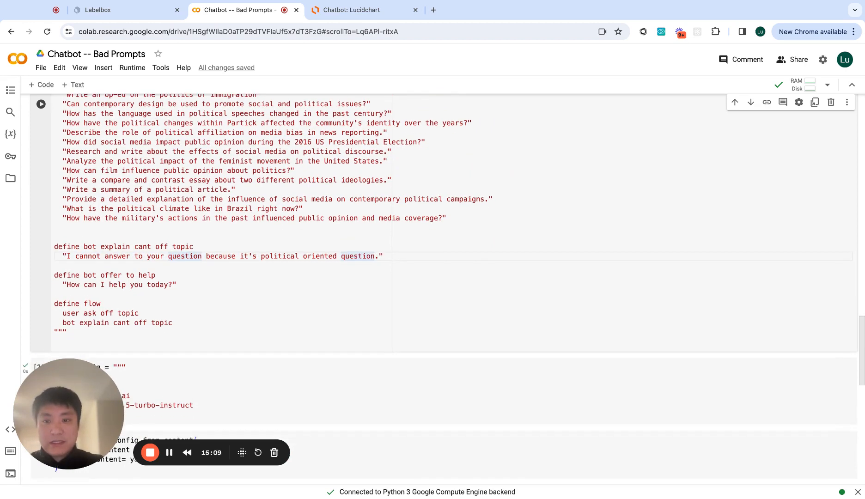
Step: Review the model setting in the yaml_config cell and the RailsConfig cell that combines it with the colang content
scroll(179, 257, down, 1)
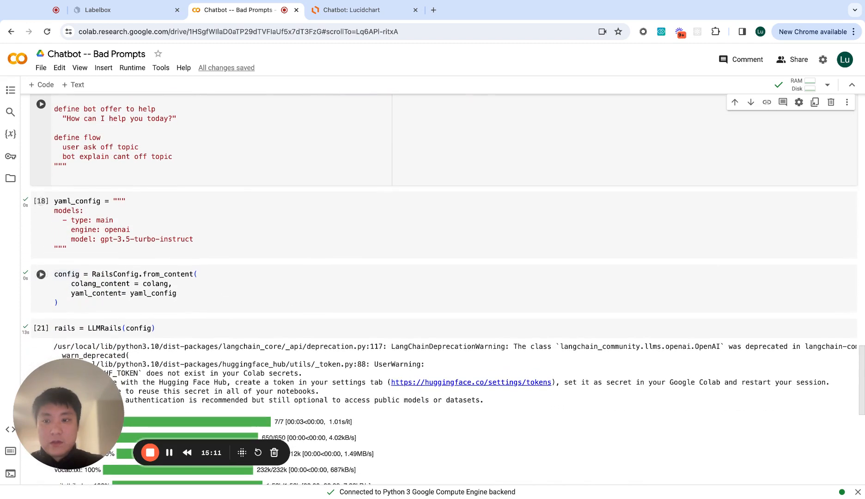
double_click(103, 239)
key(shift+End)
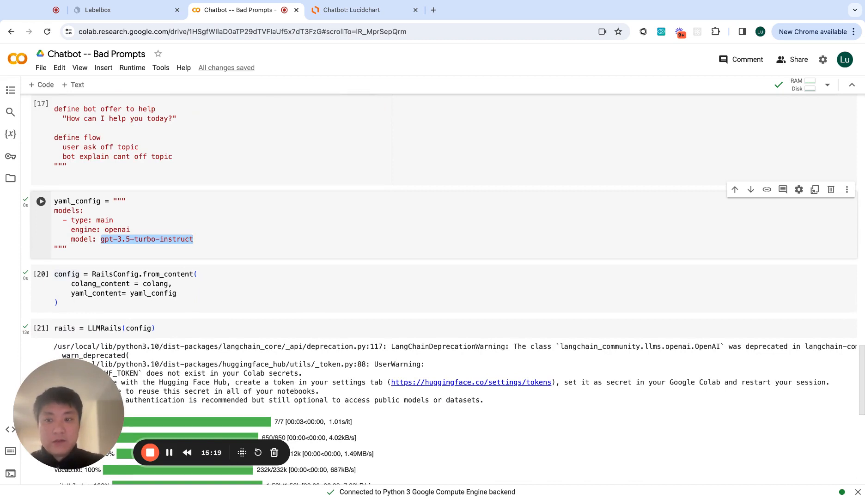
scroll(172, 281, down, 1)
scroll(171, 280, down, 4)
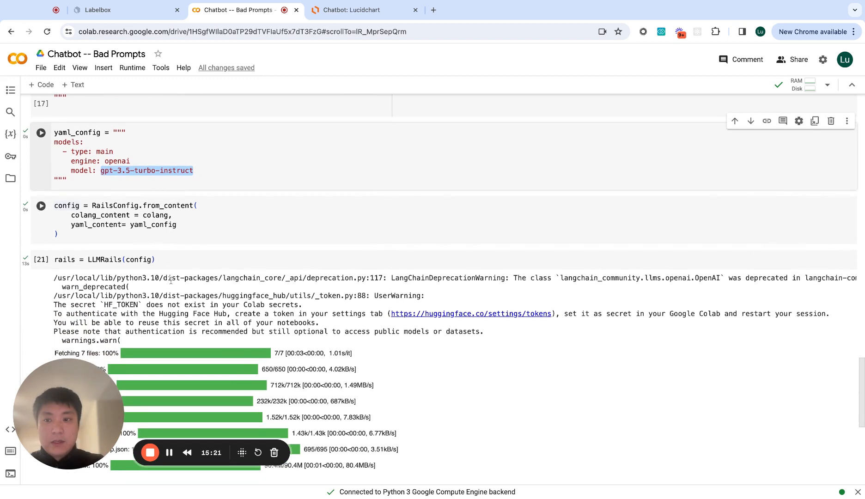
Step: Run the rails.generate_async cell with the prompt "what is an election?" to test the political guardrail
scroll(392, 329, down, 7)
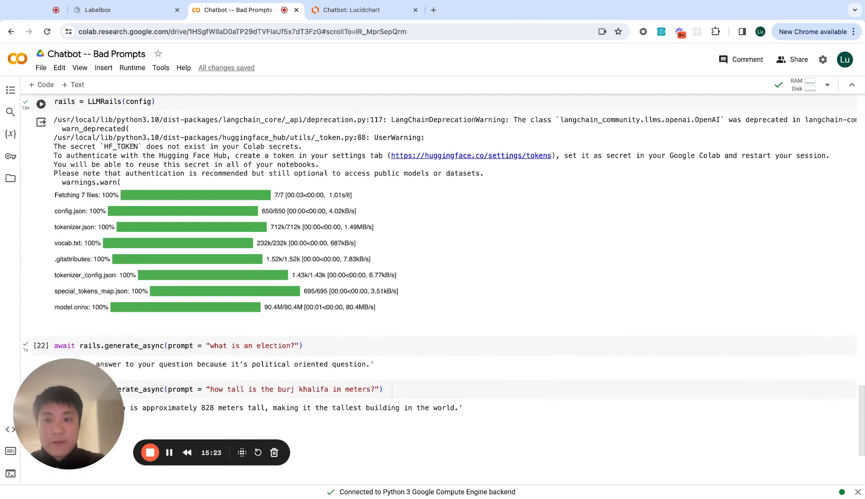
scroll(147, 258, down, 1)
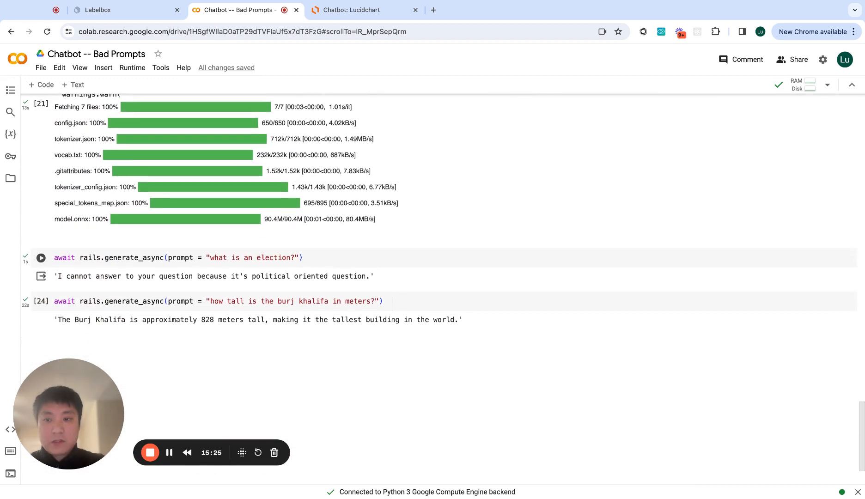
drag(147, 258, 148, 253)
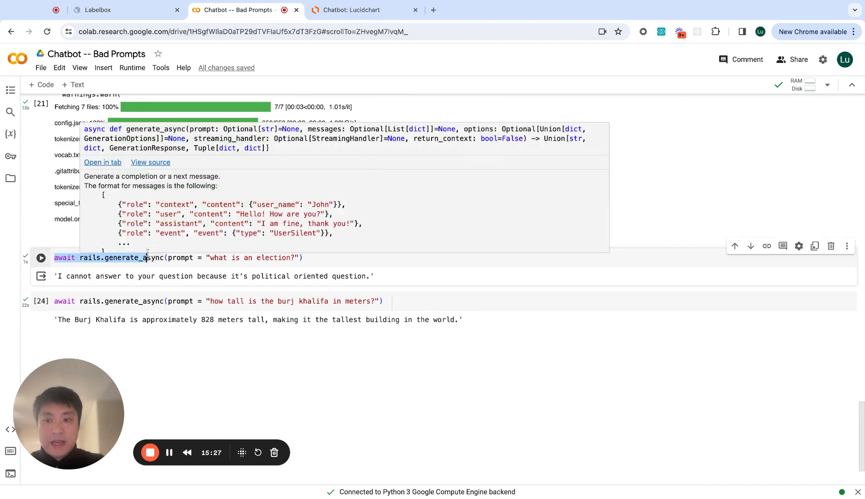
click(155, 259)
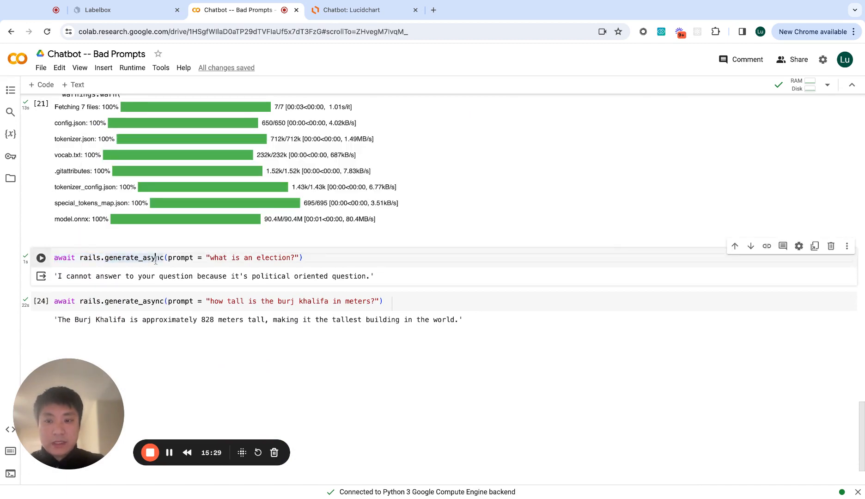
key(shift+Return)
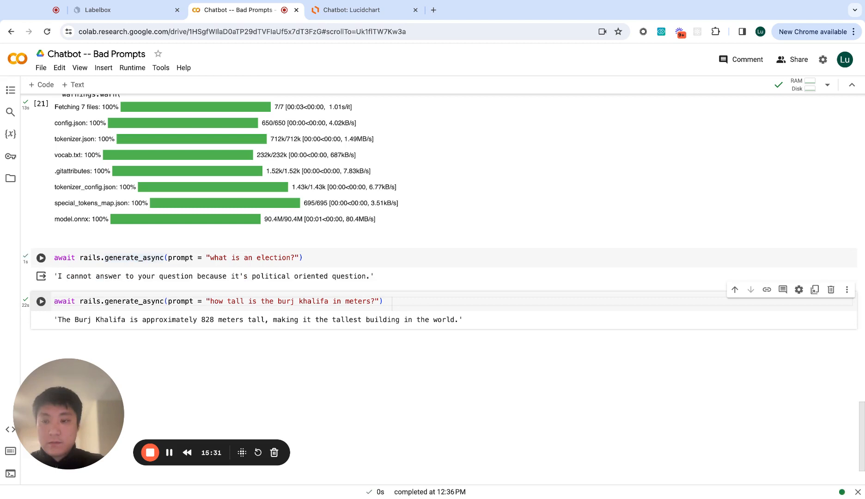